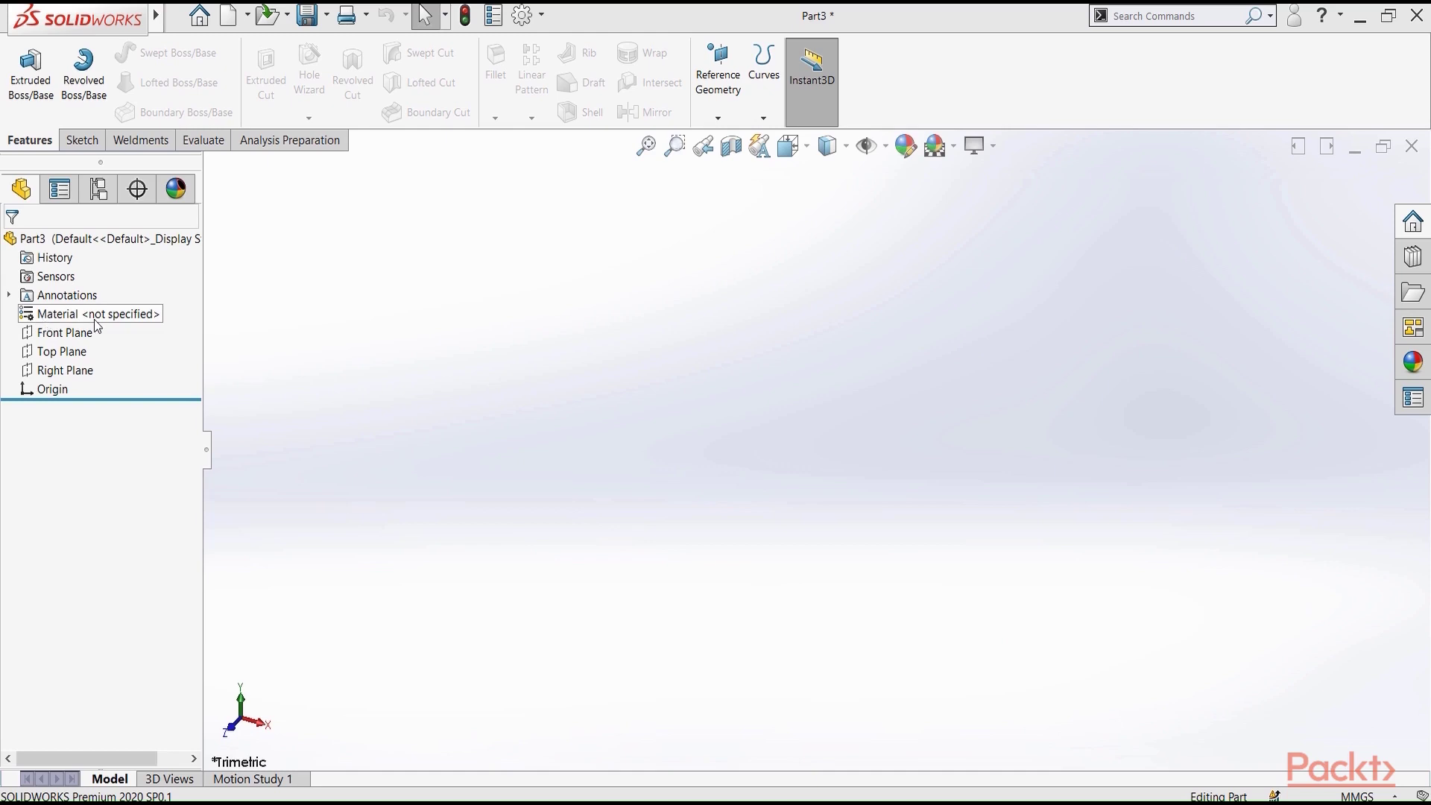
# Step: Open Part3's material library with Edit Material, then expand and collapse SOLIDWORKS DIN Materials
pyautogui.rightClick(97, 325)
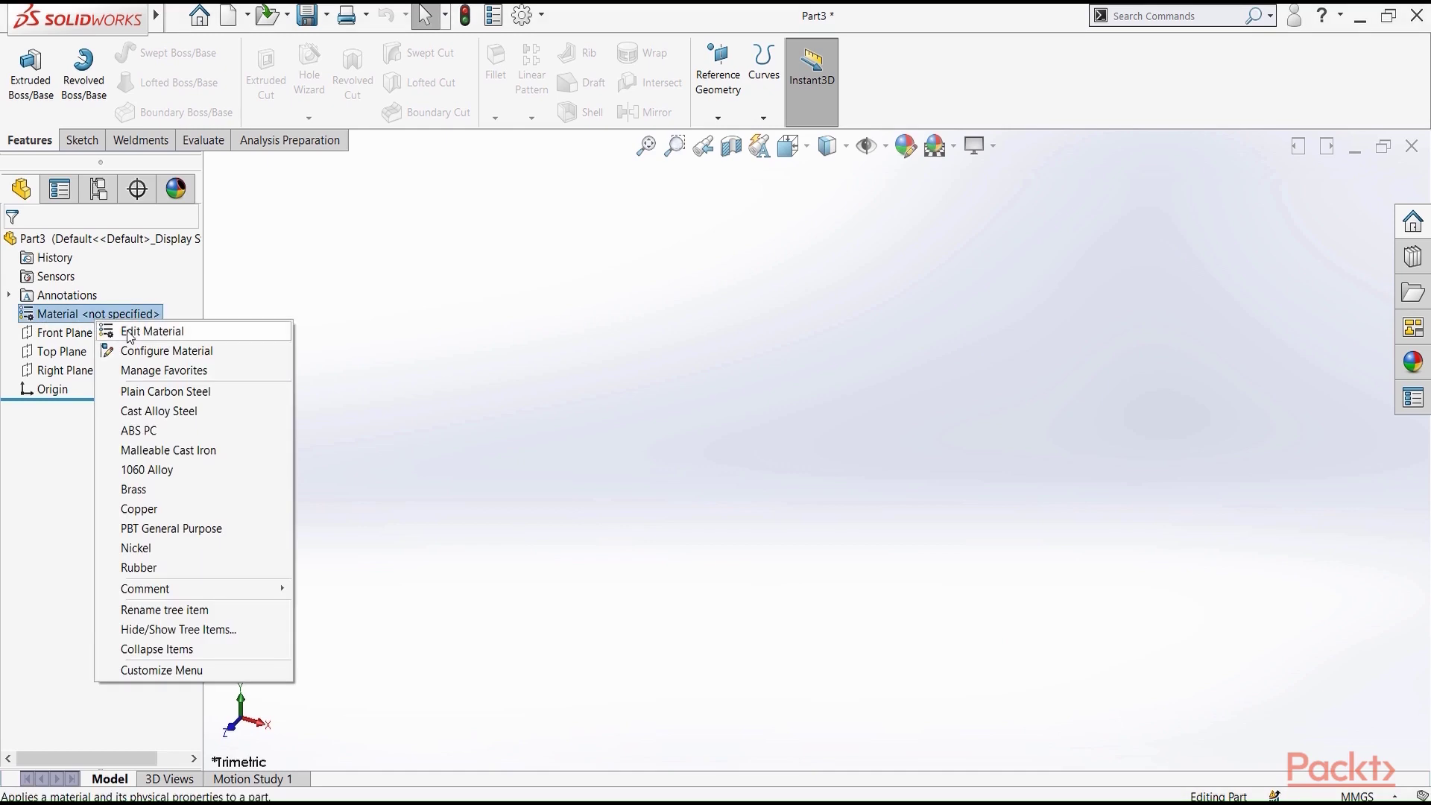
pyautogui.click(129, 331)
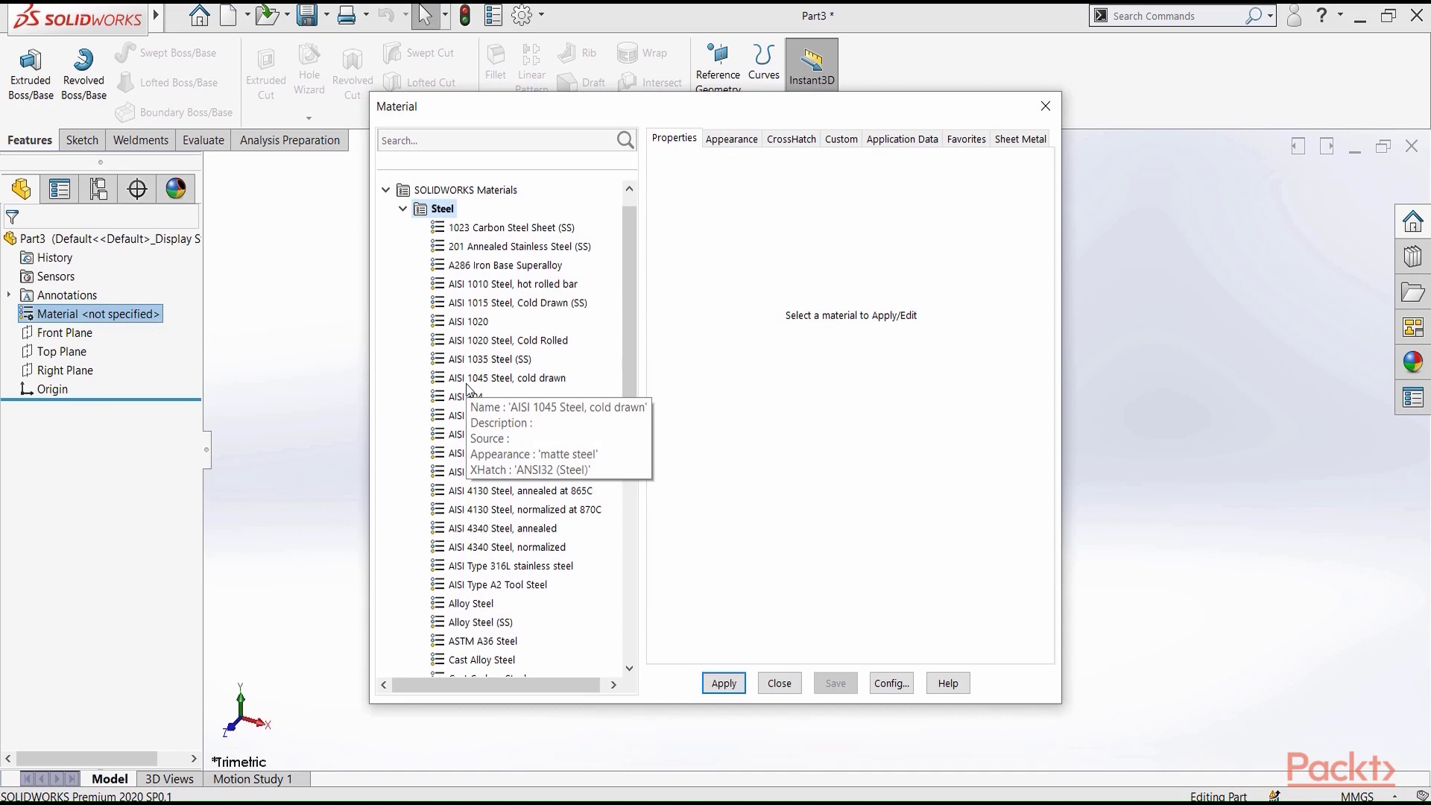
pyautogui.scroll(1, 526, 397)
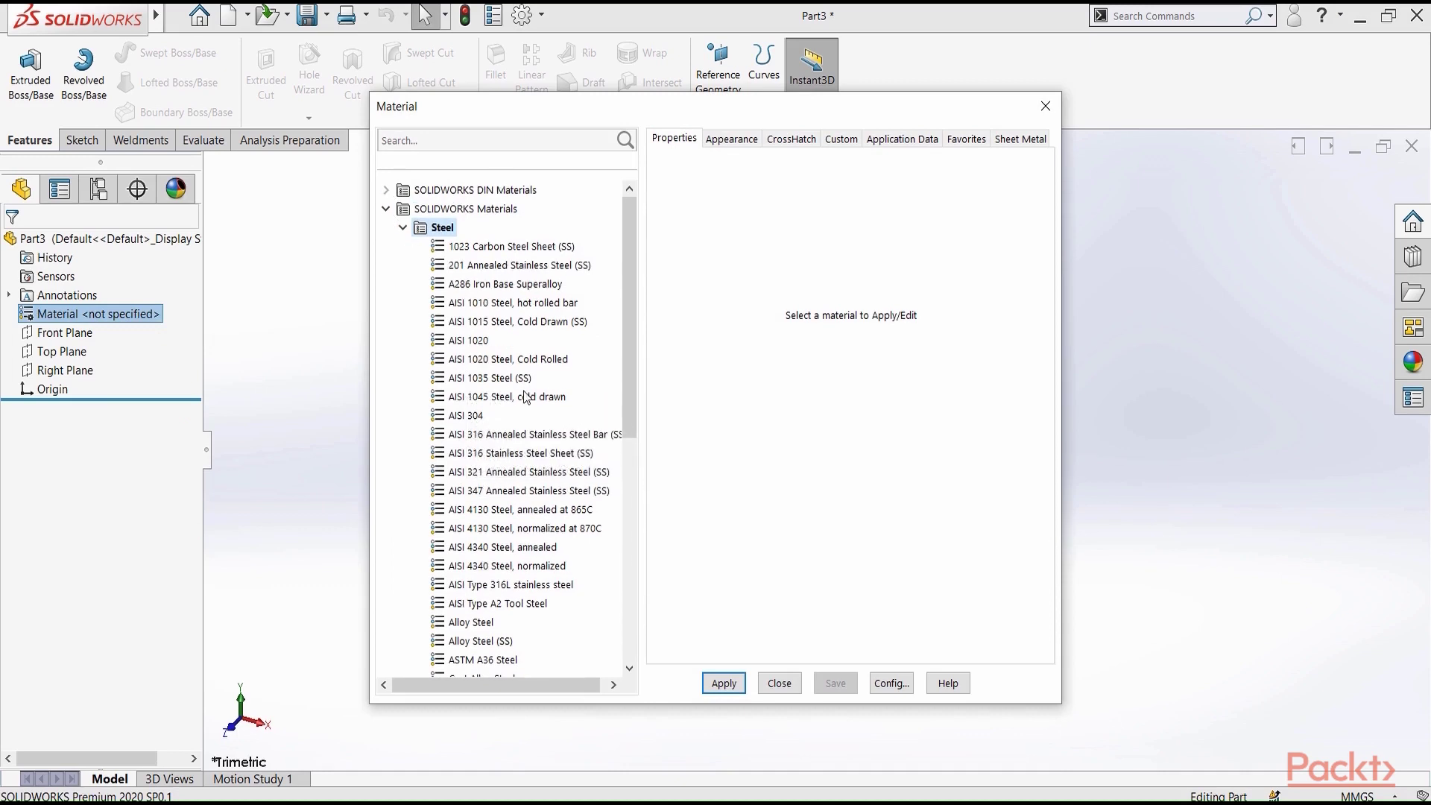
pyautogui.click(387, 190)
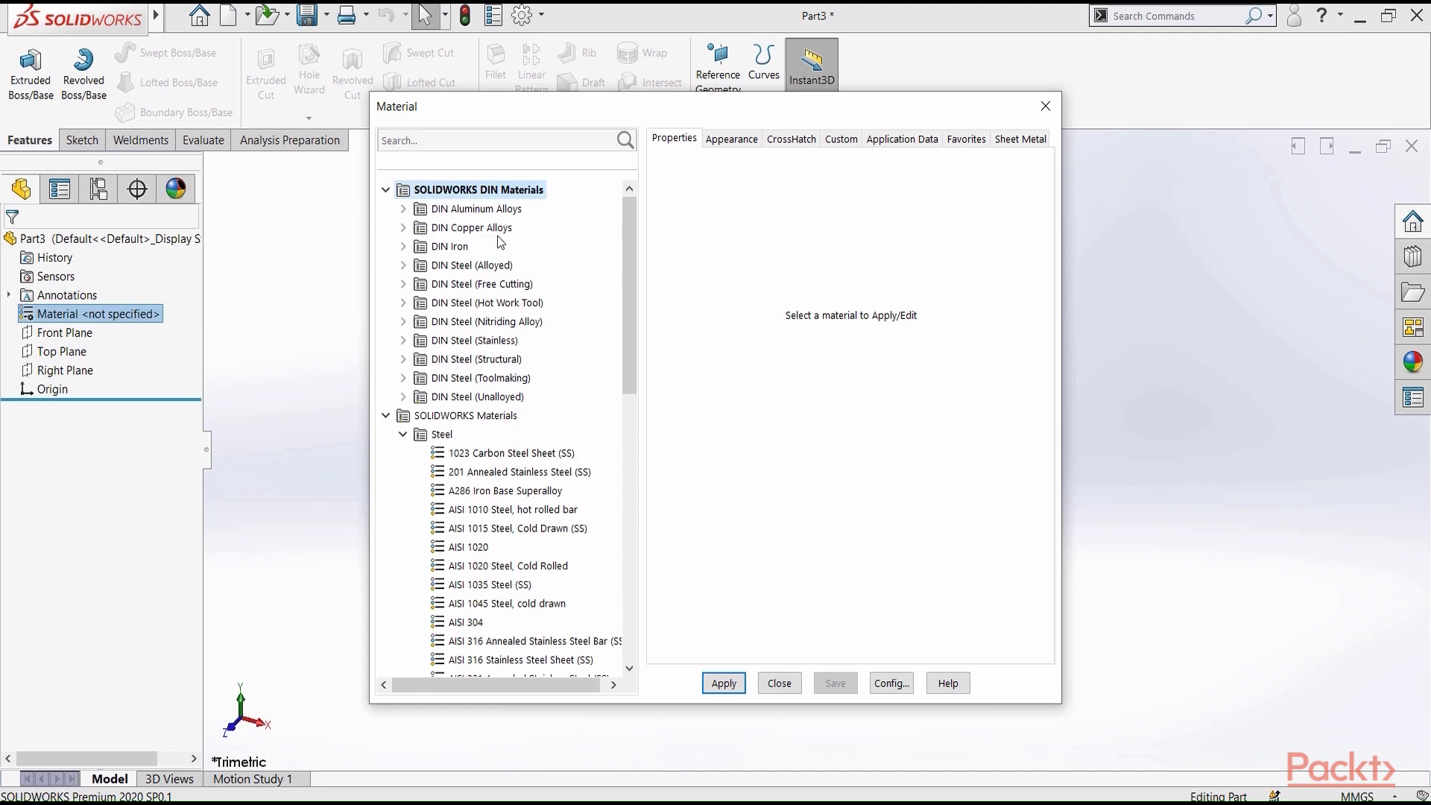
pyautogui.click(386, 190)
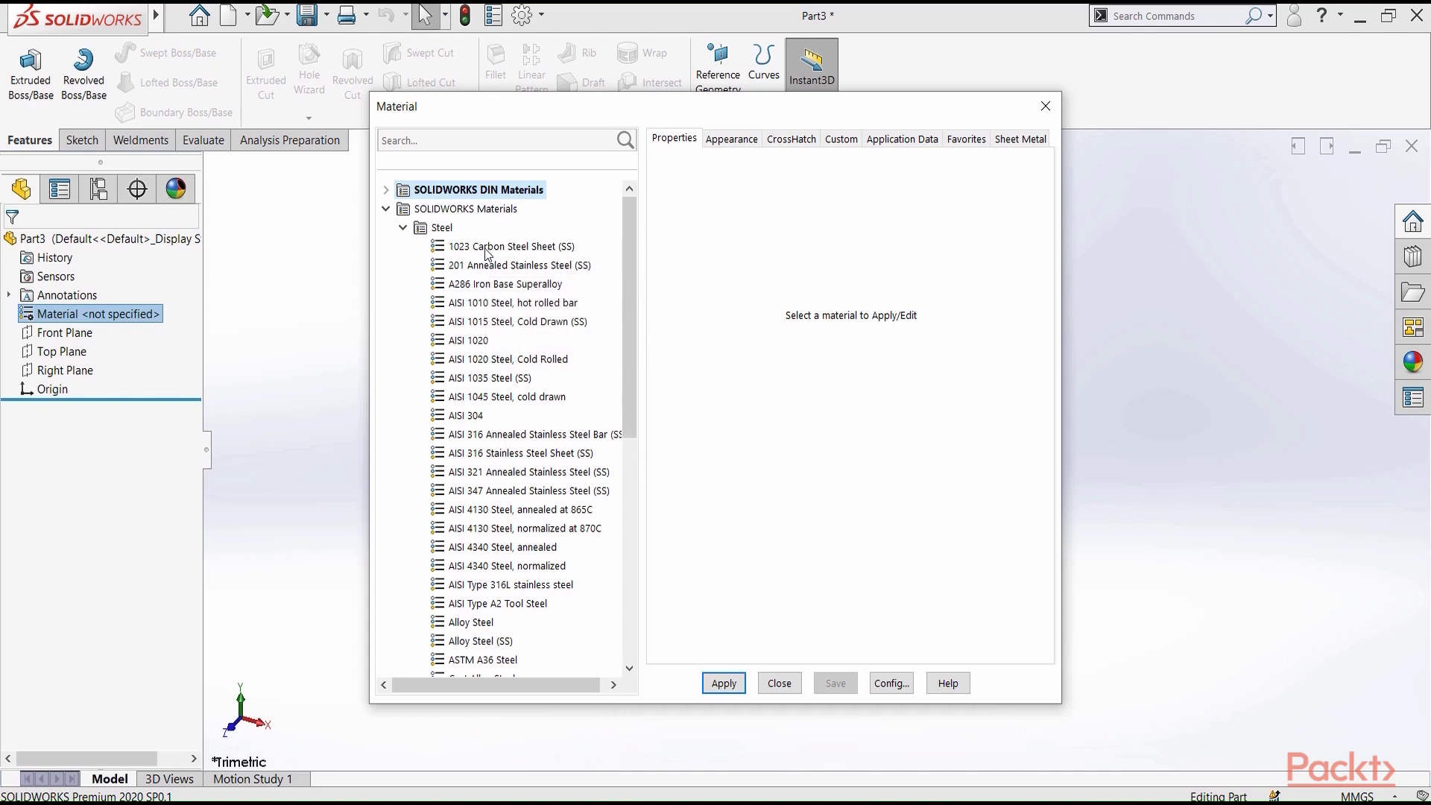
pyautogui.scroll(-1, 488, 269)
pyautogui.scroll(1, 447, 246)
pyautogui.scroll(-5, 465, 267)
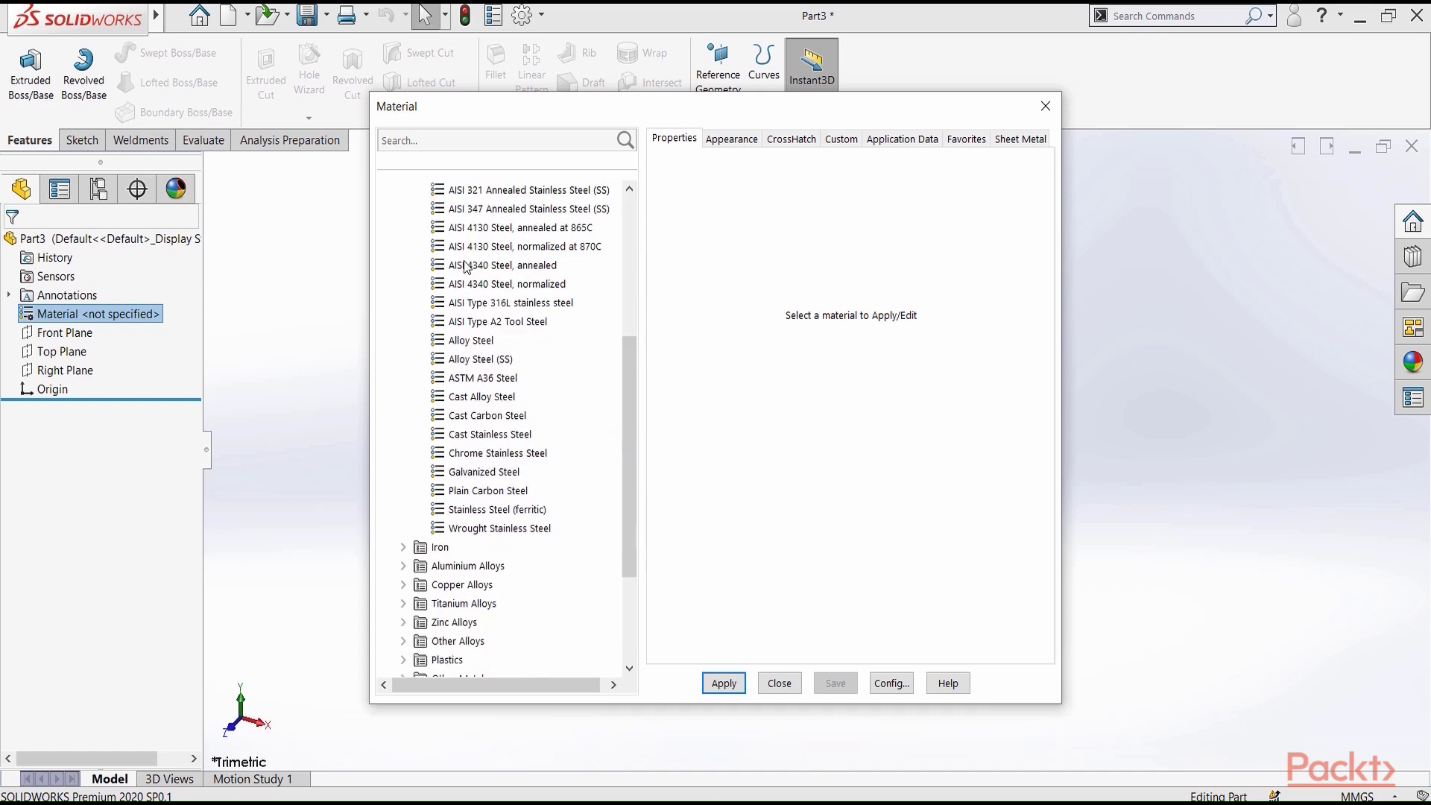
pyautogui.scroll(5, 467, 267)
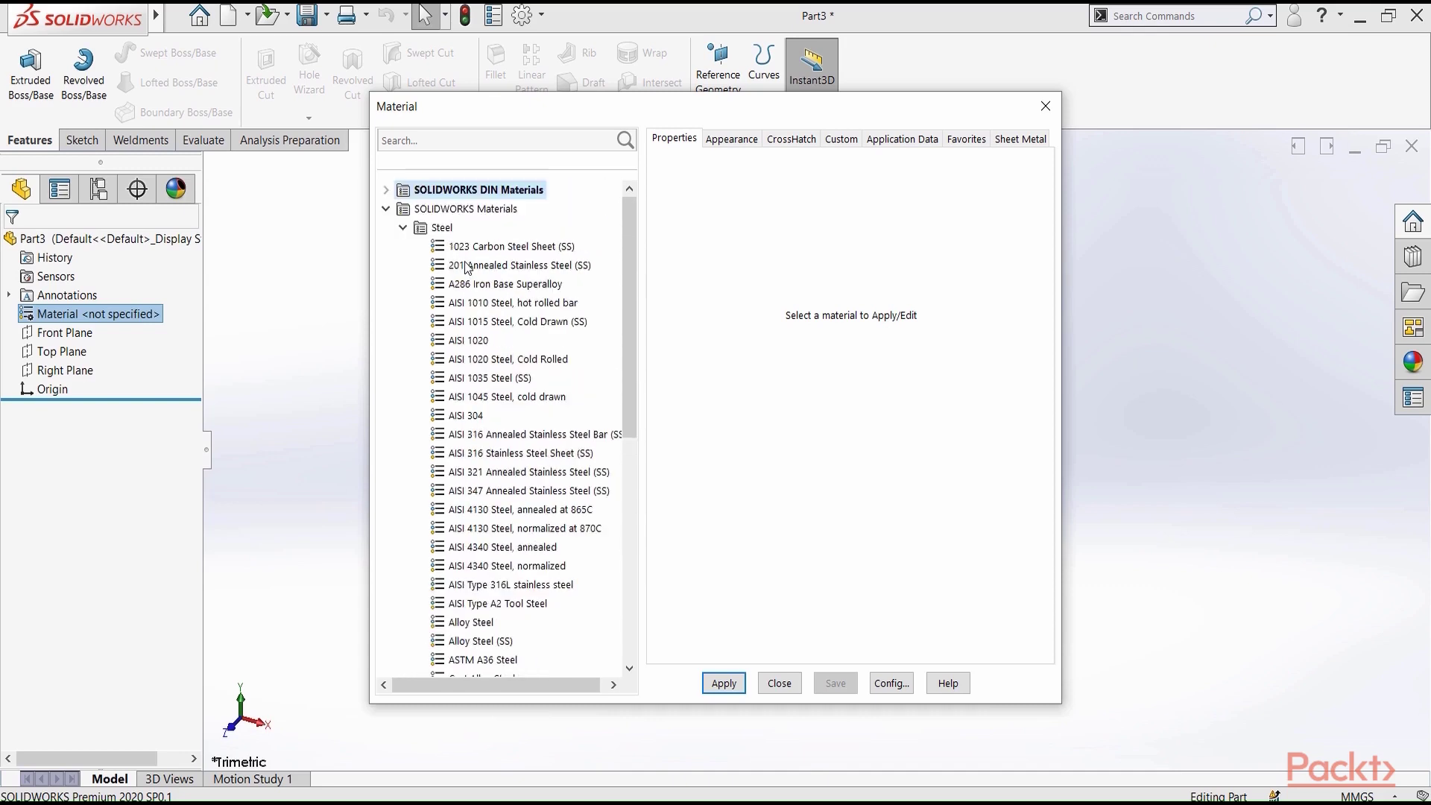
# Step: Collapse Steel, expand Woods, and select Mahogany to view its properties
pyautogui.click(404, 228)
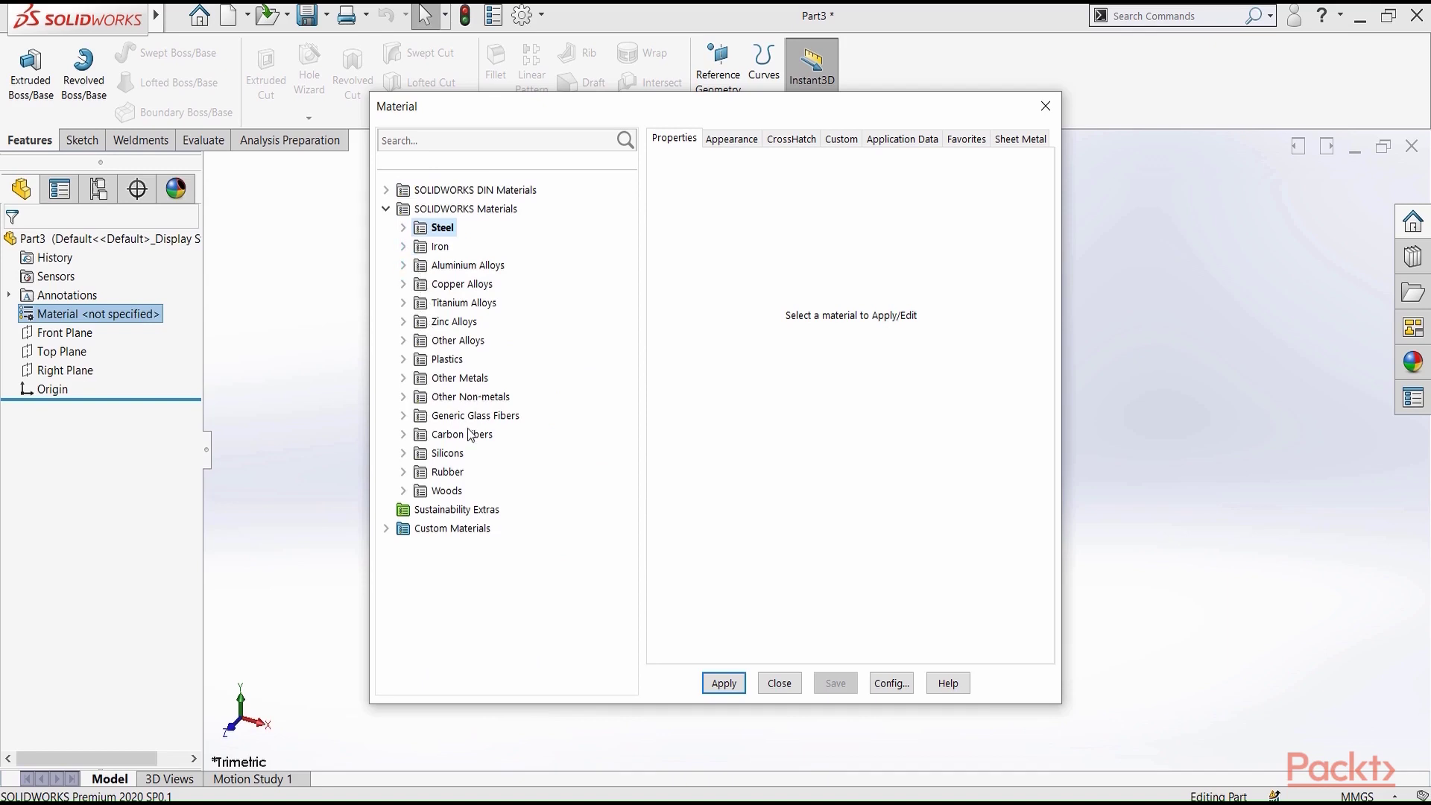
pyautogui.click(403, 490)
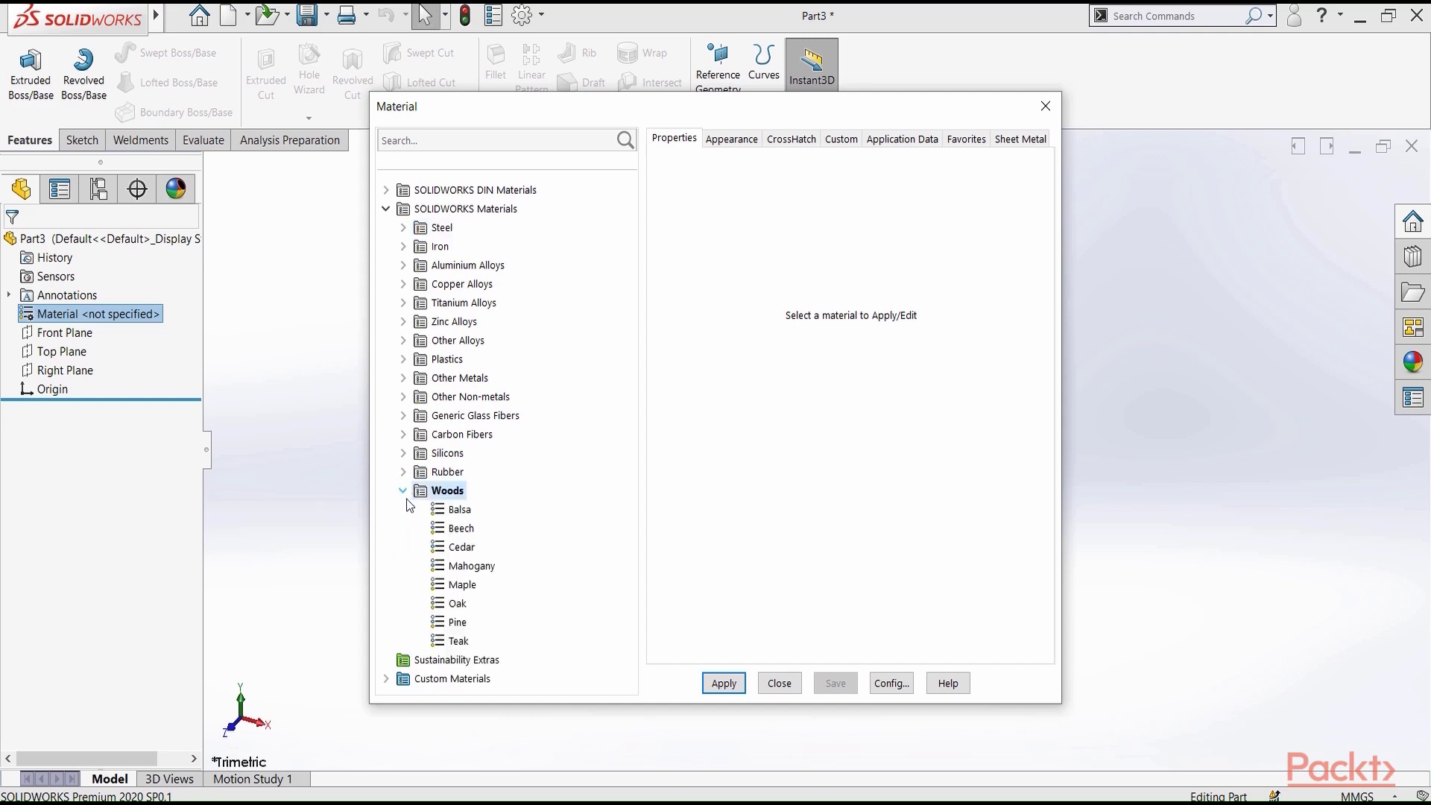
pyautogui.press('Down')
pyautogui.press('Down')
pyautogui.press('Down')
pyautogui.press('Down')
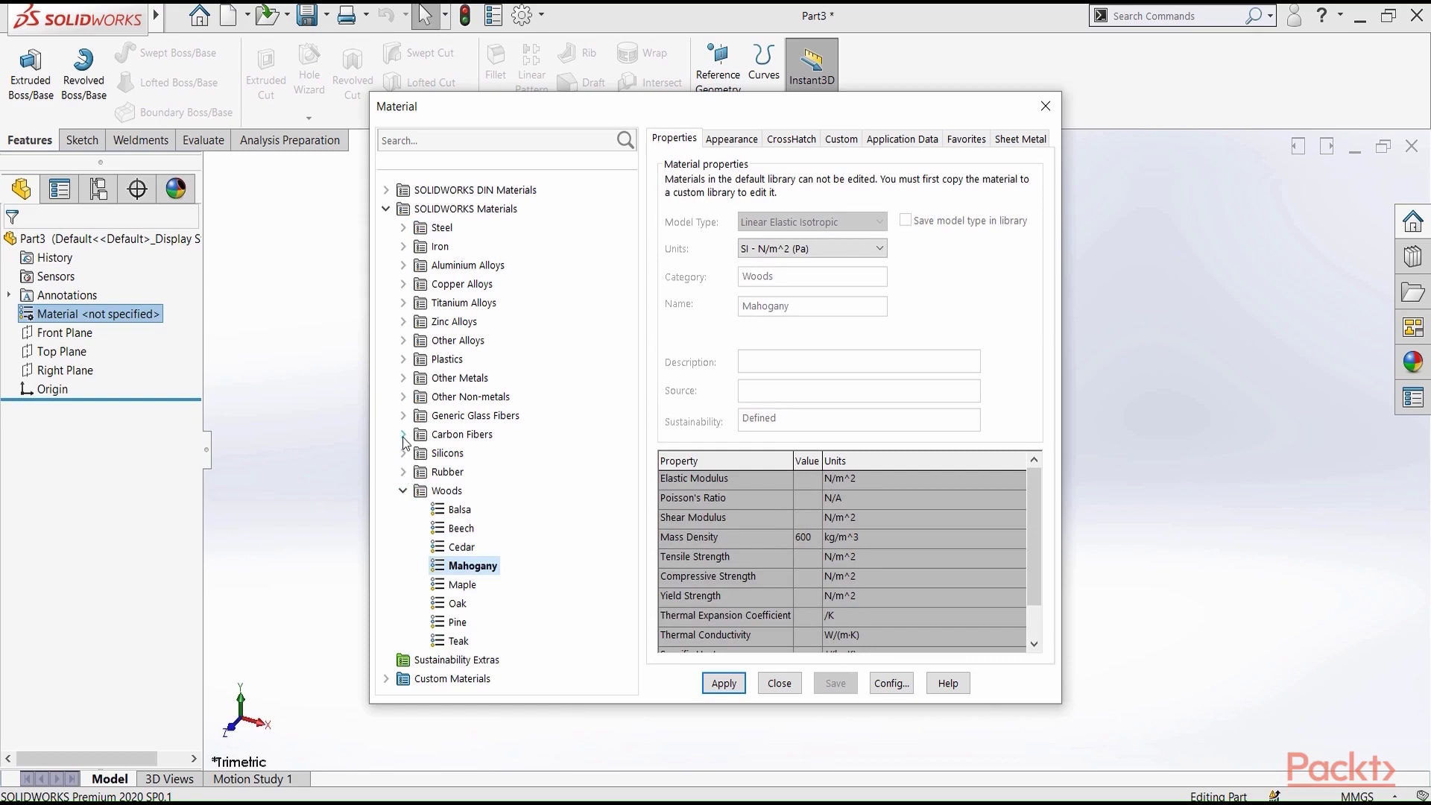
# Step: Compare ASTM A36, Cast Alloy and Galvanized Steel properties, ending on ASTM A36 Steel
pyautogui.doubleClick(420, 231)
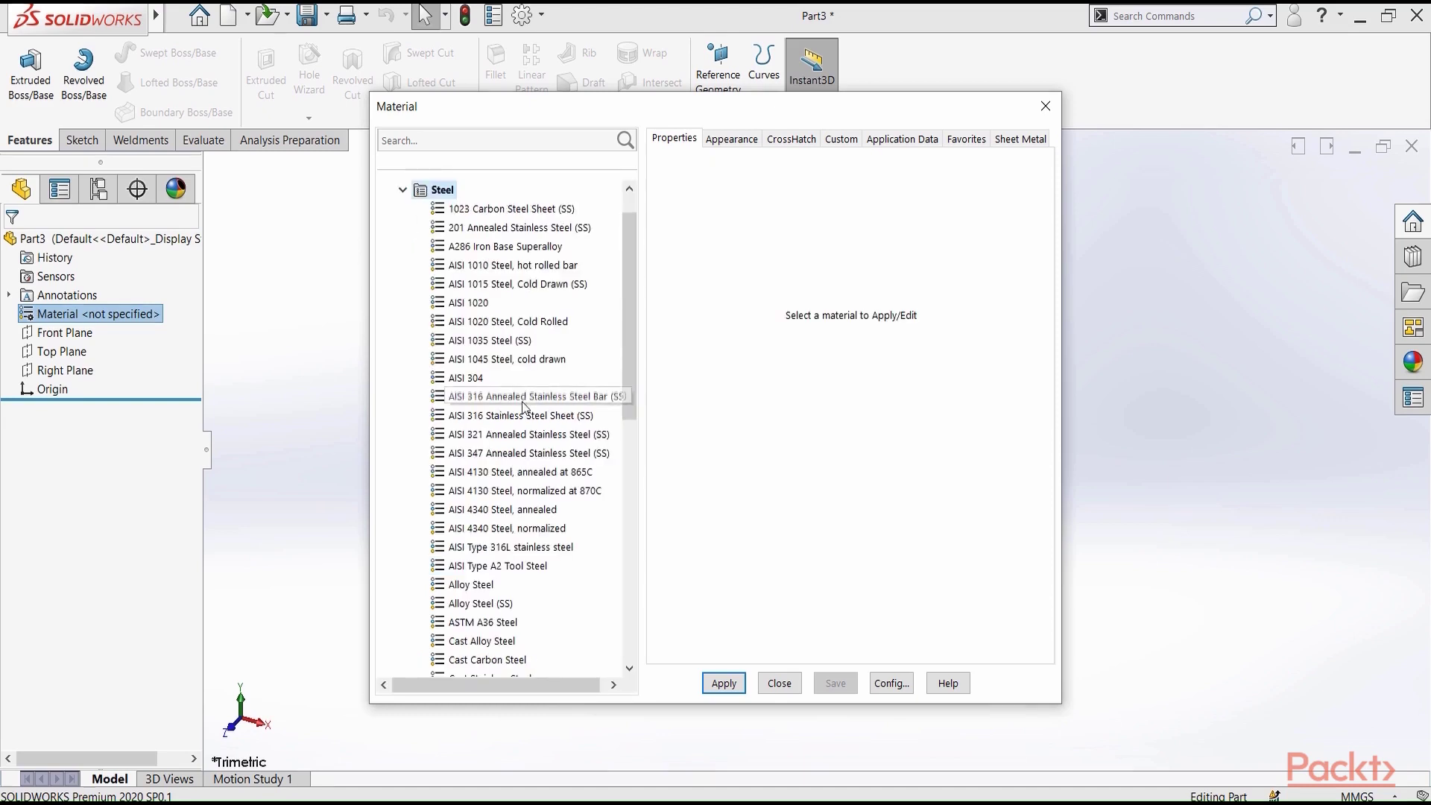
pyautogui.scroll(-3, 527, 407)
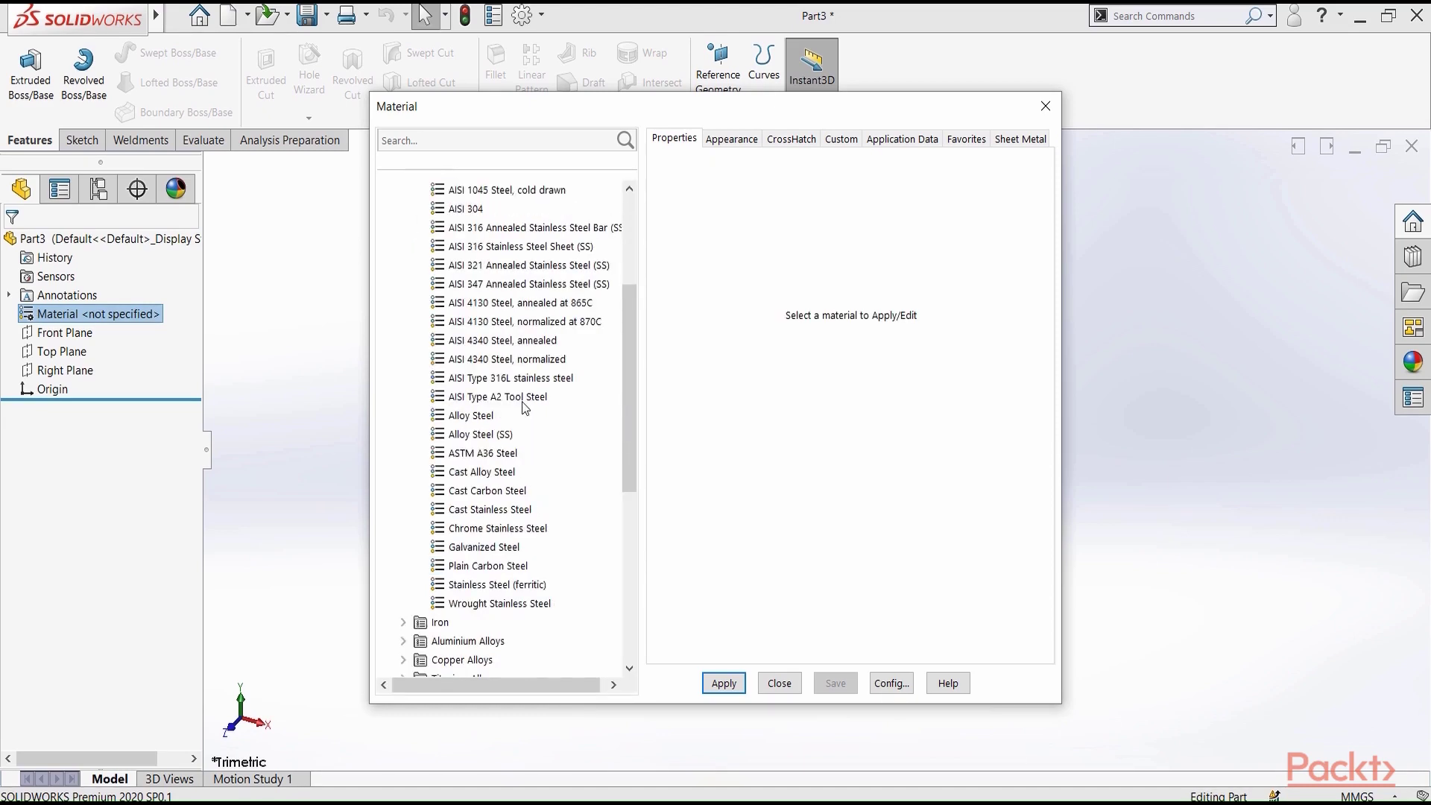
pyautogui.click(468, 453)
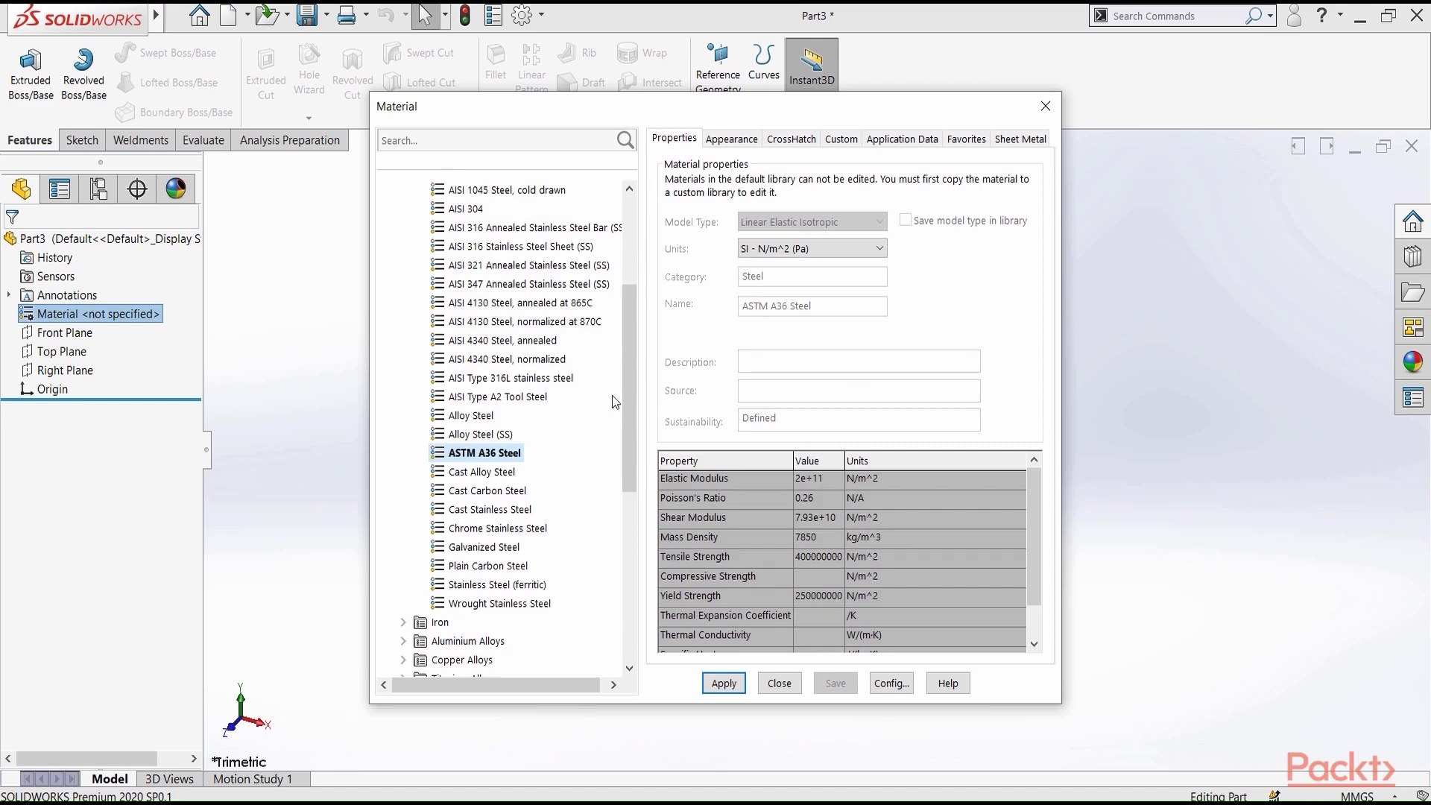
pyautogui.moveTo(700, 101); pyautogui.dragTo(583, 85)
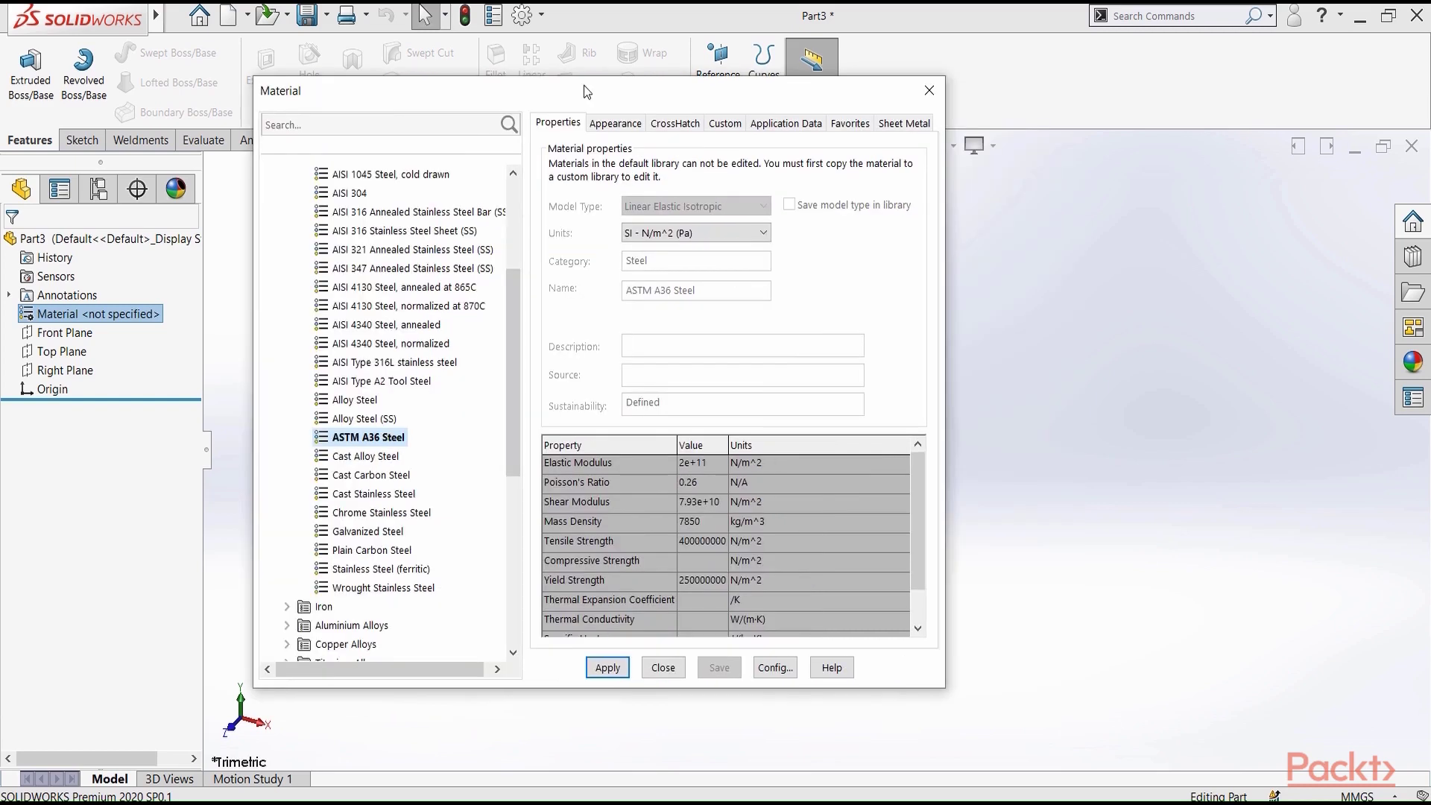
pyautogui.moveTo(359, 445)
pyautogui.click(366, 456)
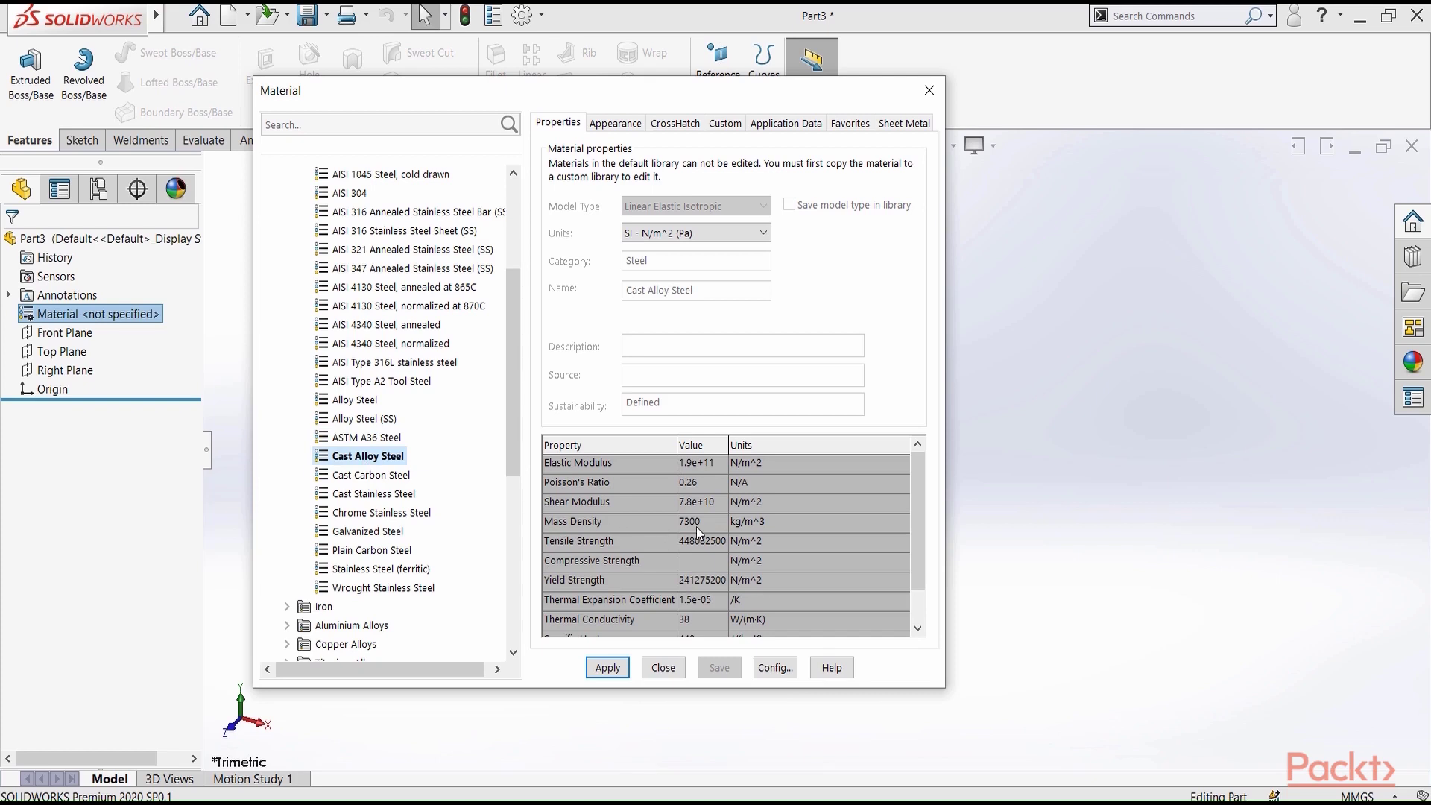
pyautogui.click(368, 441)
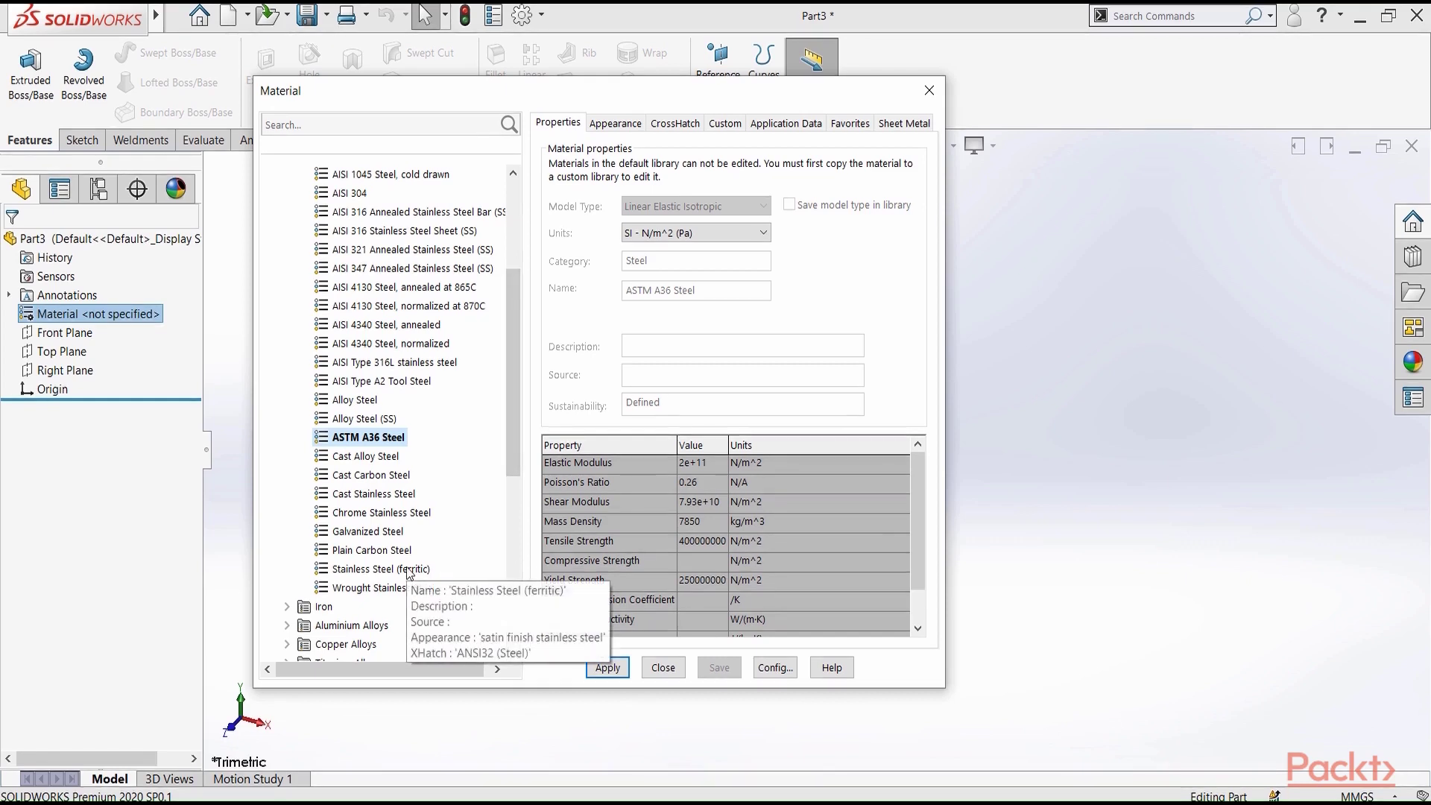
pyautogui.click(387, 532)
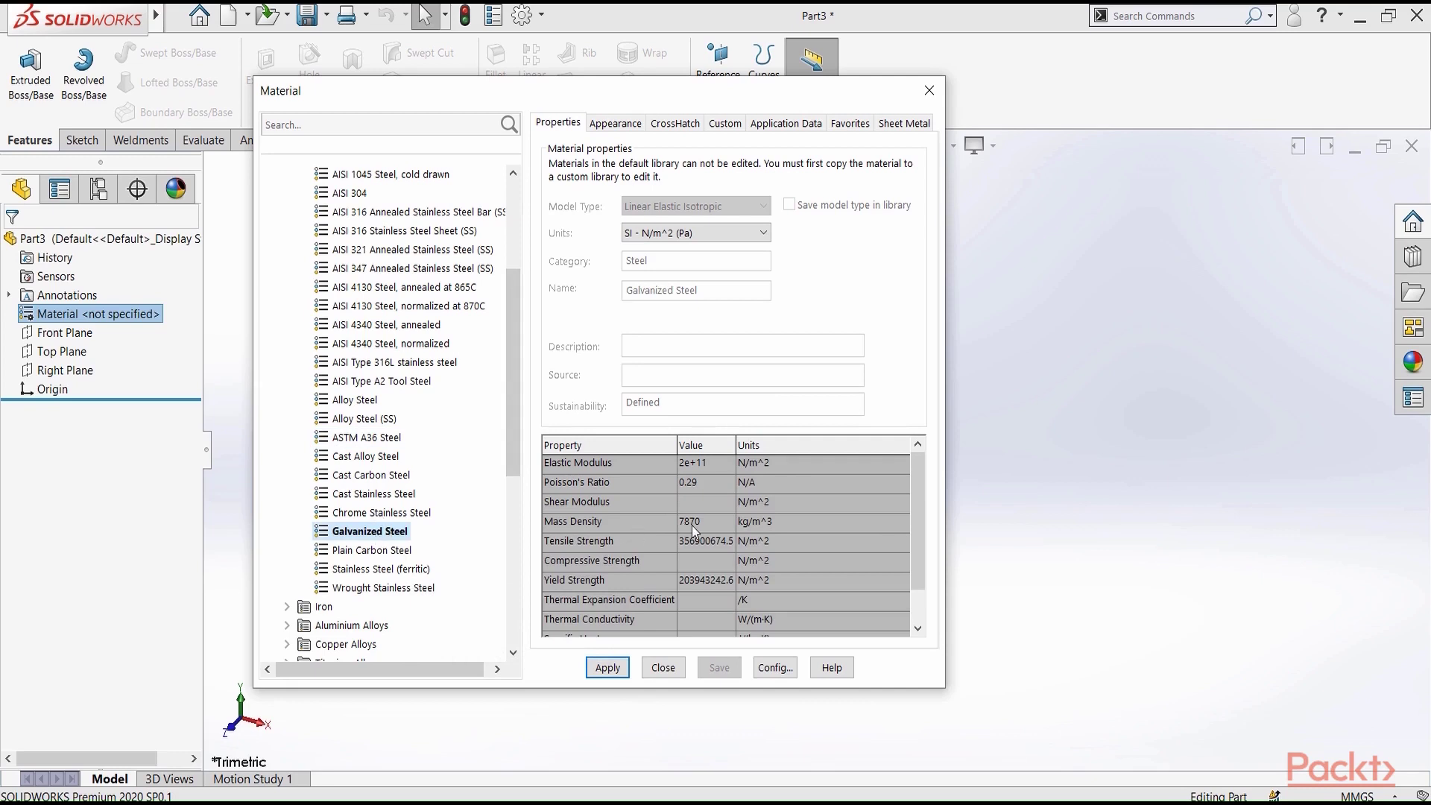
pyautogui.click(382, 437)
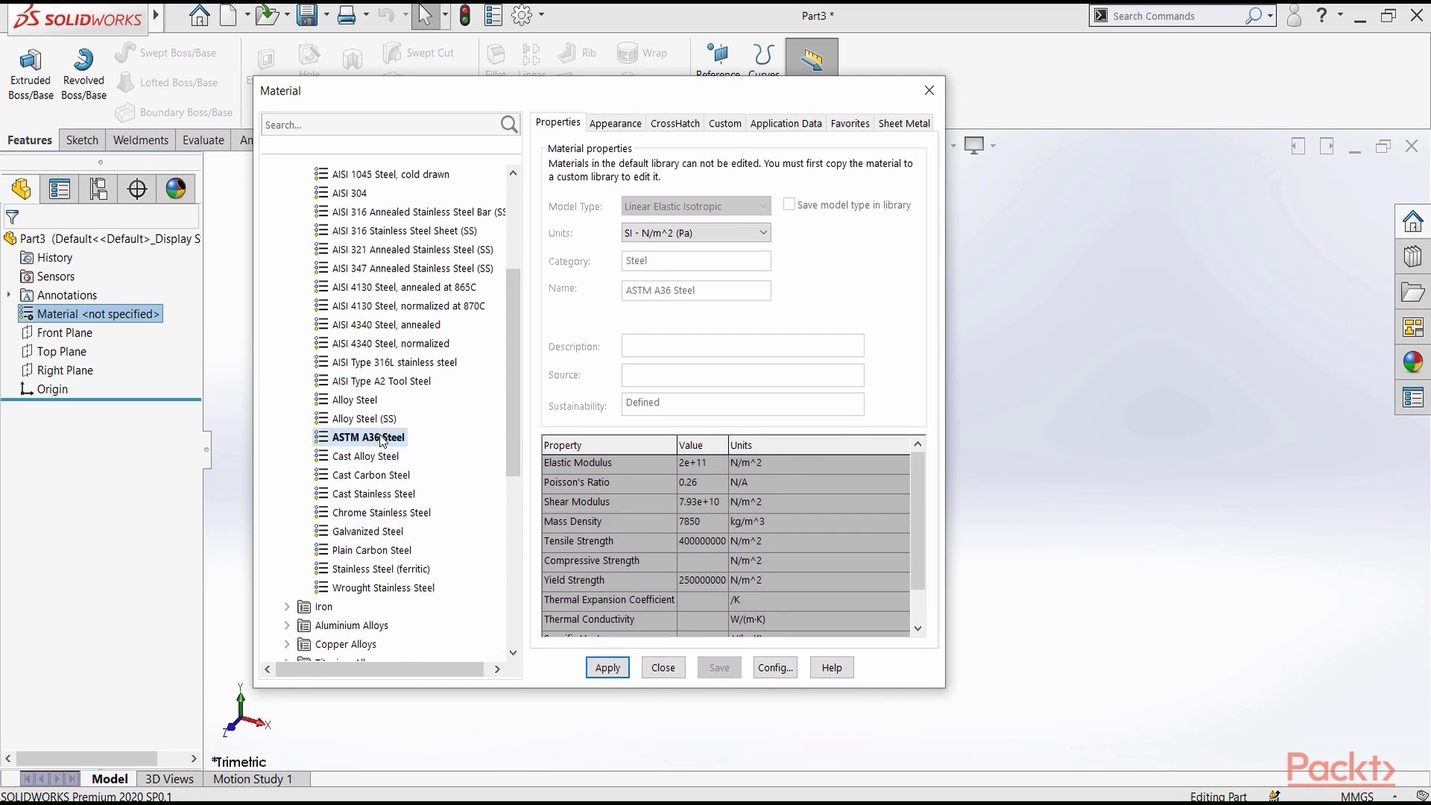
# Step: Expand Custom Materials and its Plastic folder to show the seven custom plastics
pyautogui.scroll(-1, 392, 445)
pyautogui.scroll(-6, 393, 447)
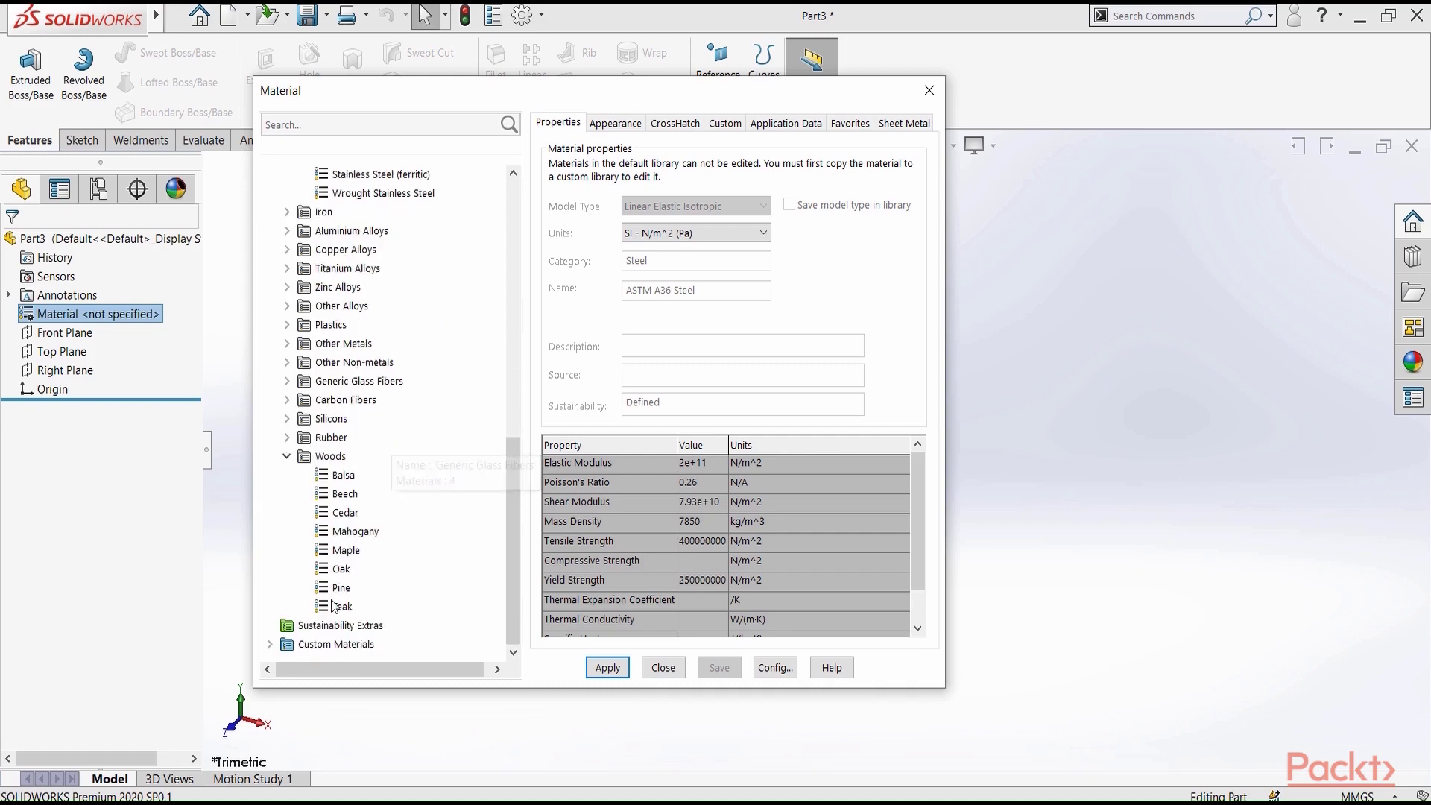
pyautogui.click(270, 645)
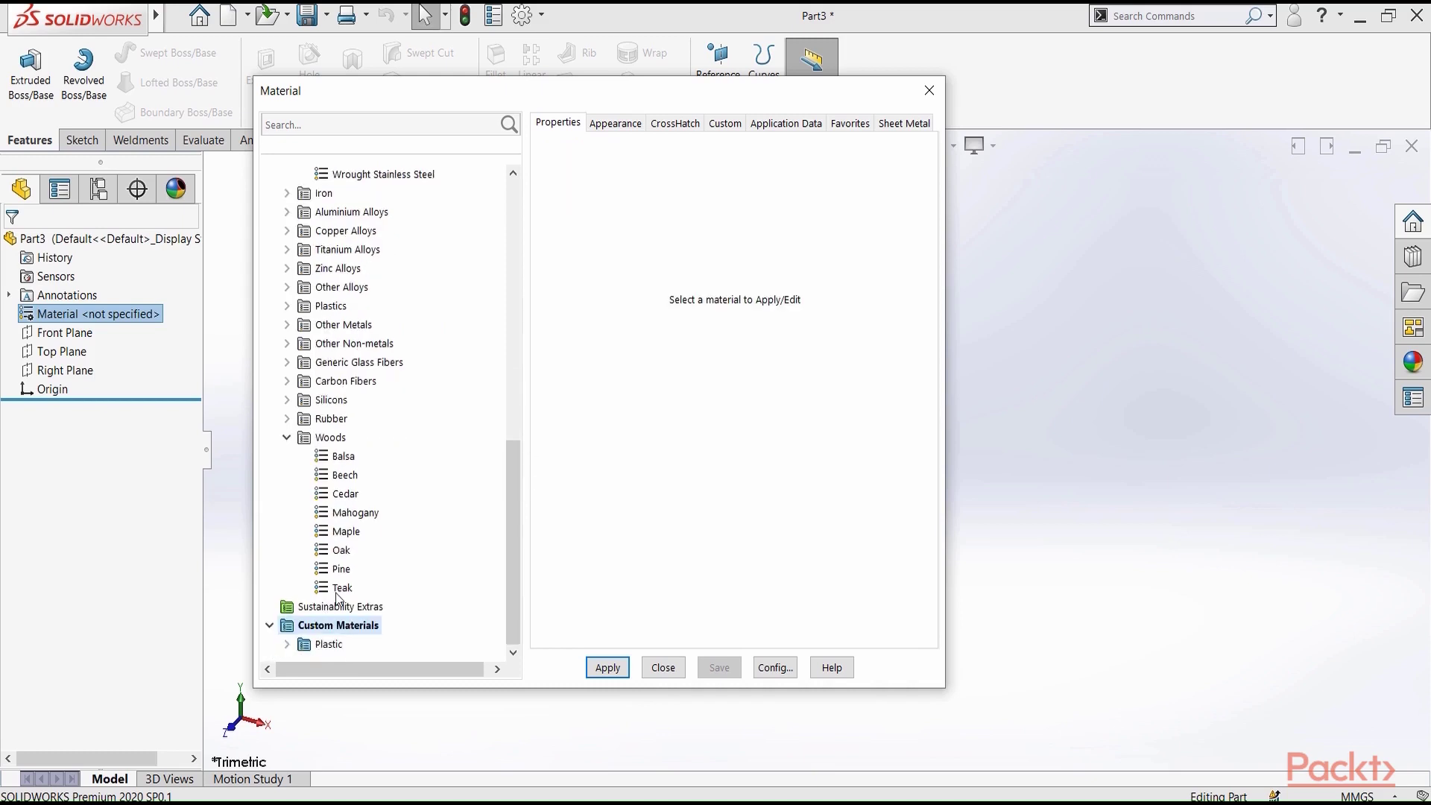
pyautogui.doubleClick(326, 645)
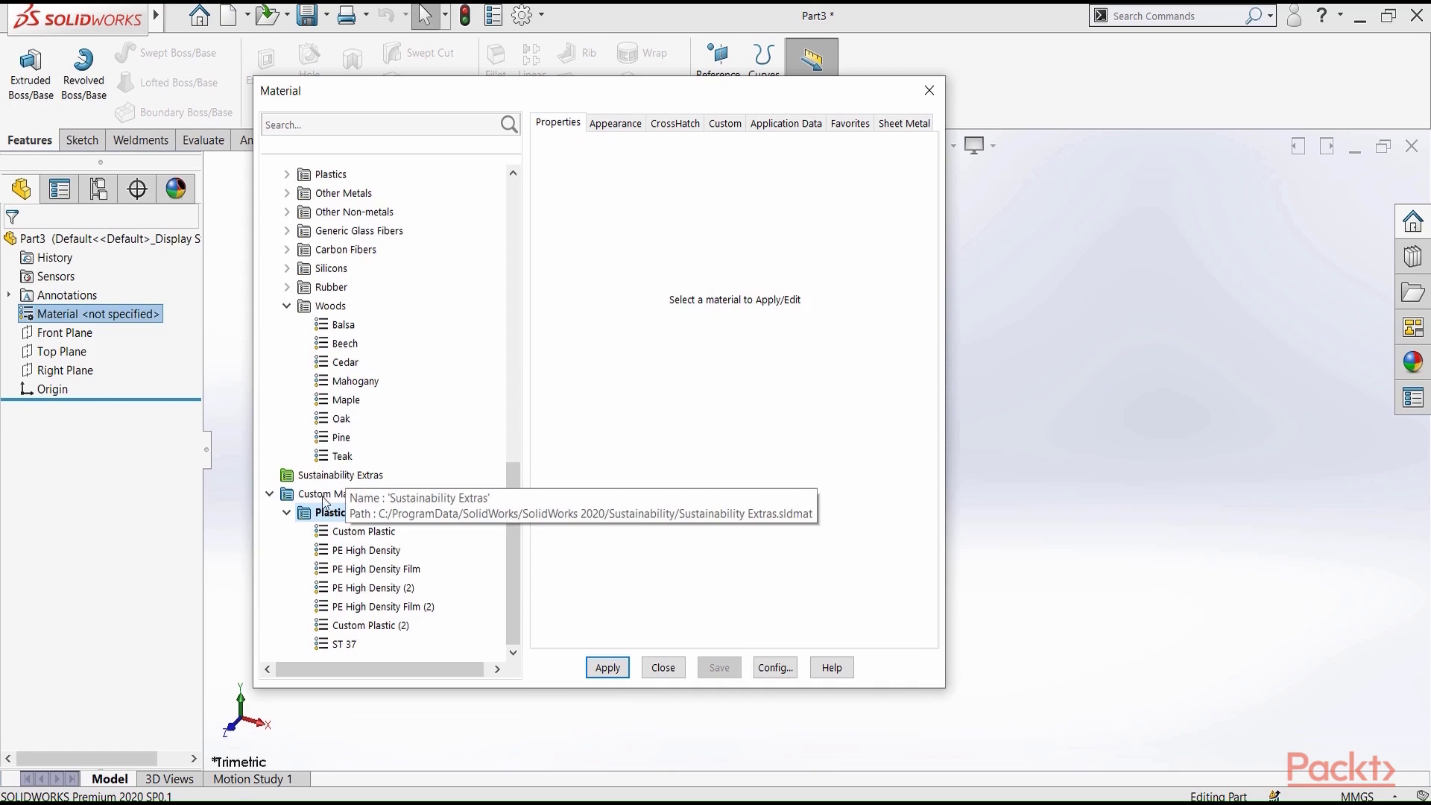
# Step: Reopen Edit Material for Part3, apply ASTM A36 Steel, and close the dialog
pyautogui.click(663, 667)
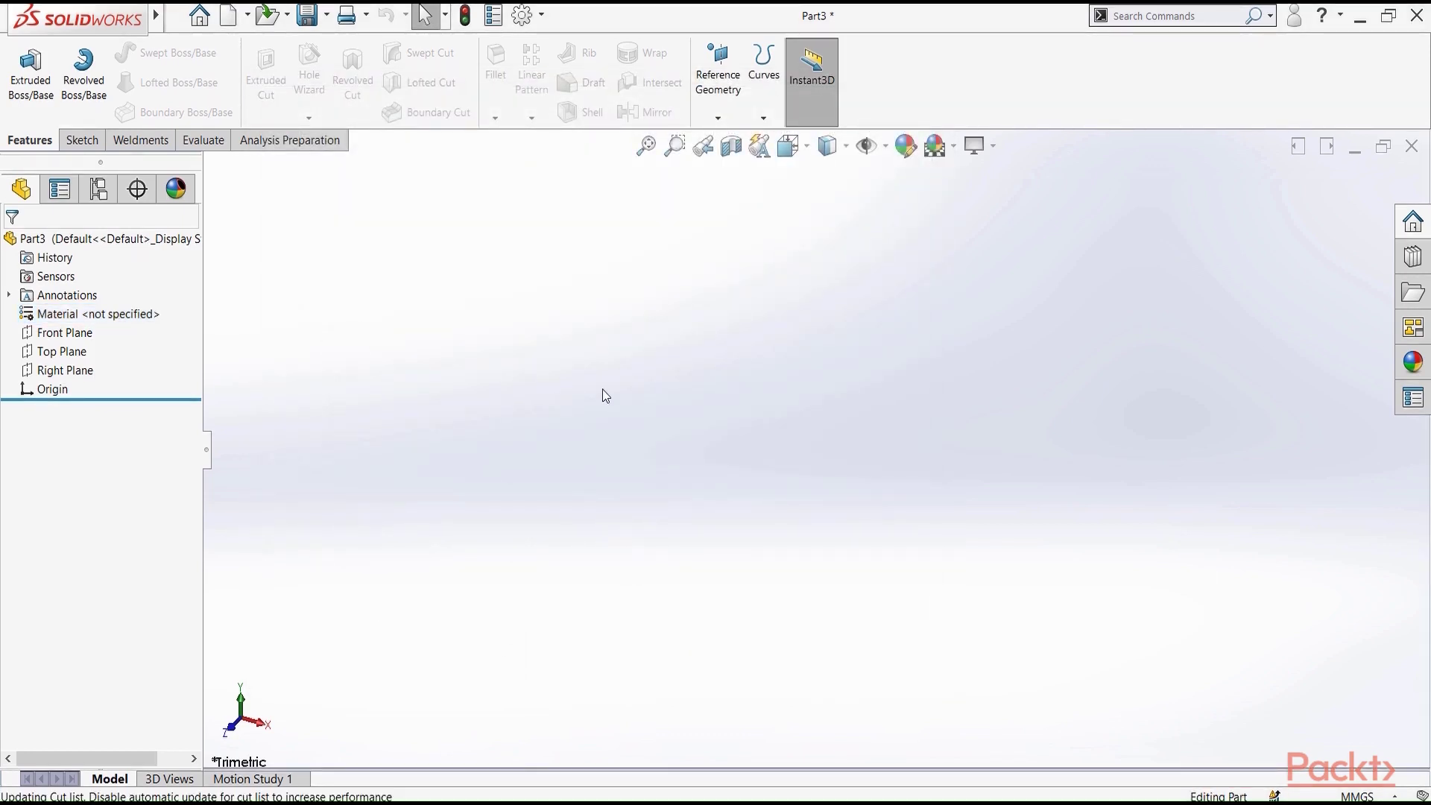
pyautogui.rightClick(91, 318)
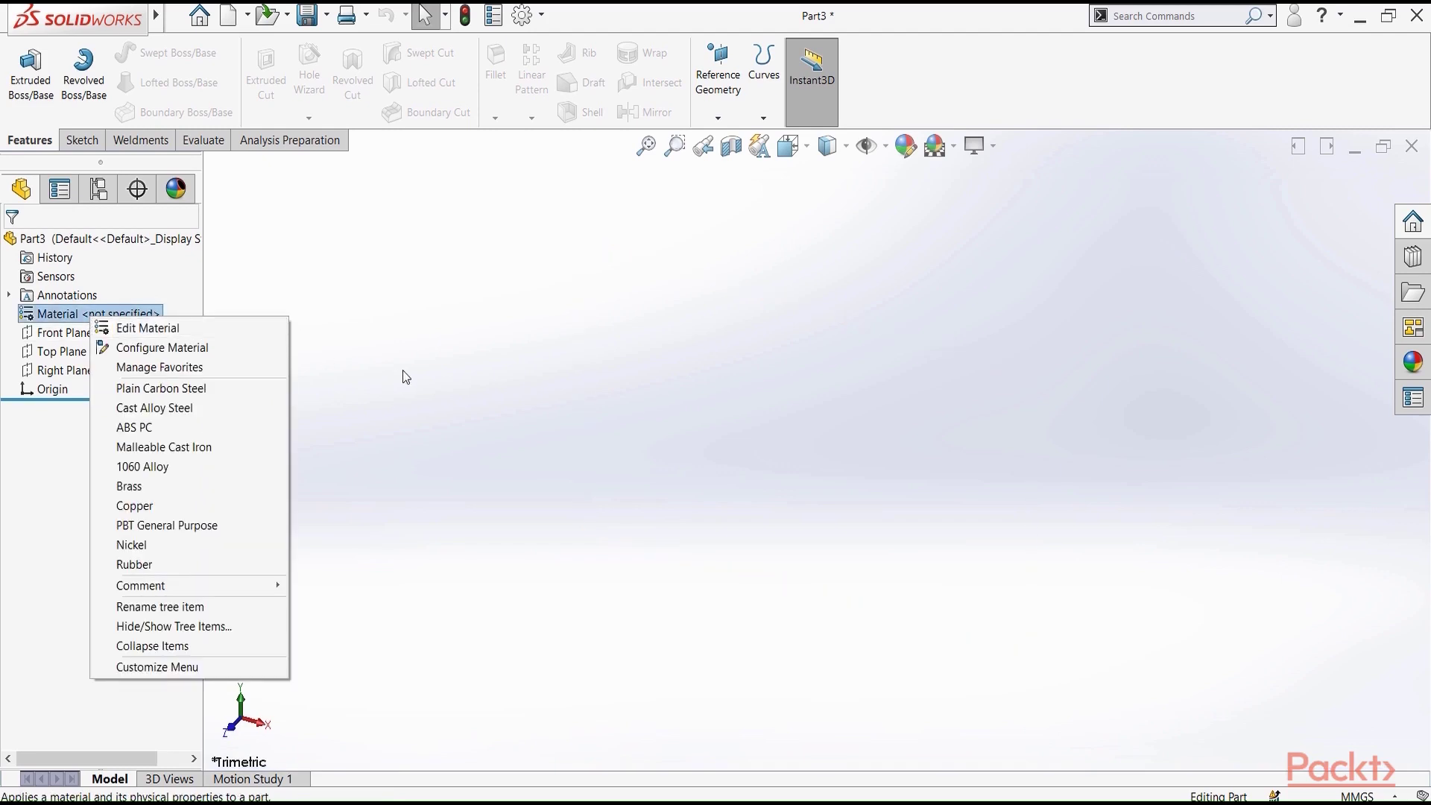
pyautogui.click(405, 377)
pyautogui.rightClick(131, 313)
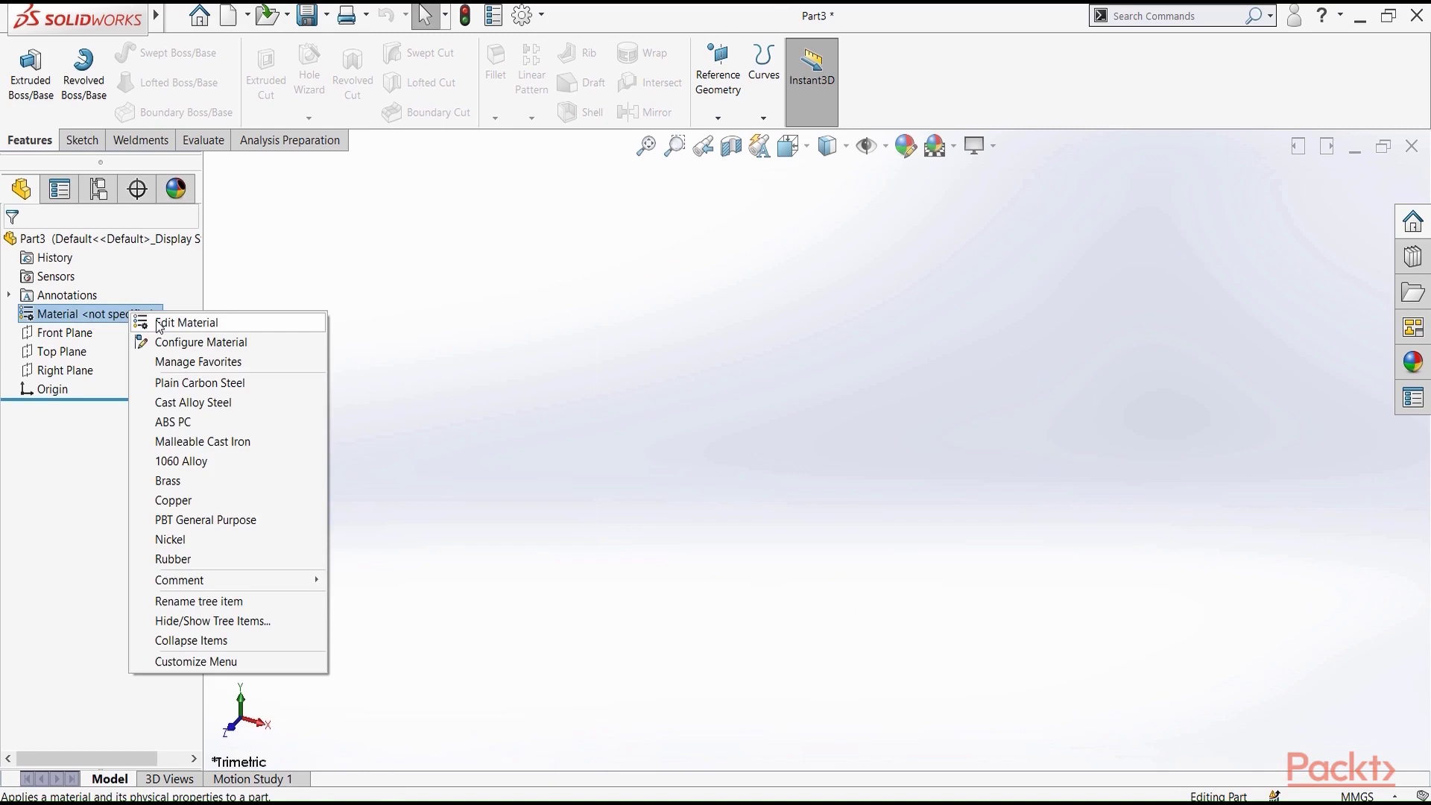
pyautogui.click(158, 323)
pyautogui.scroll(-5, 555, 377)
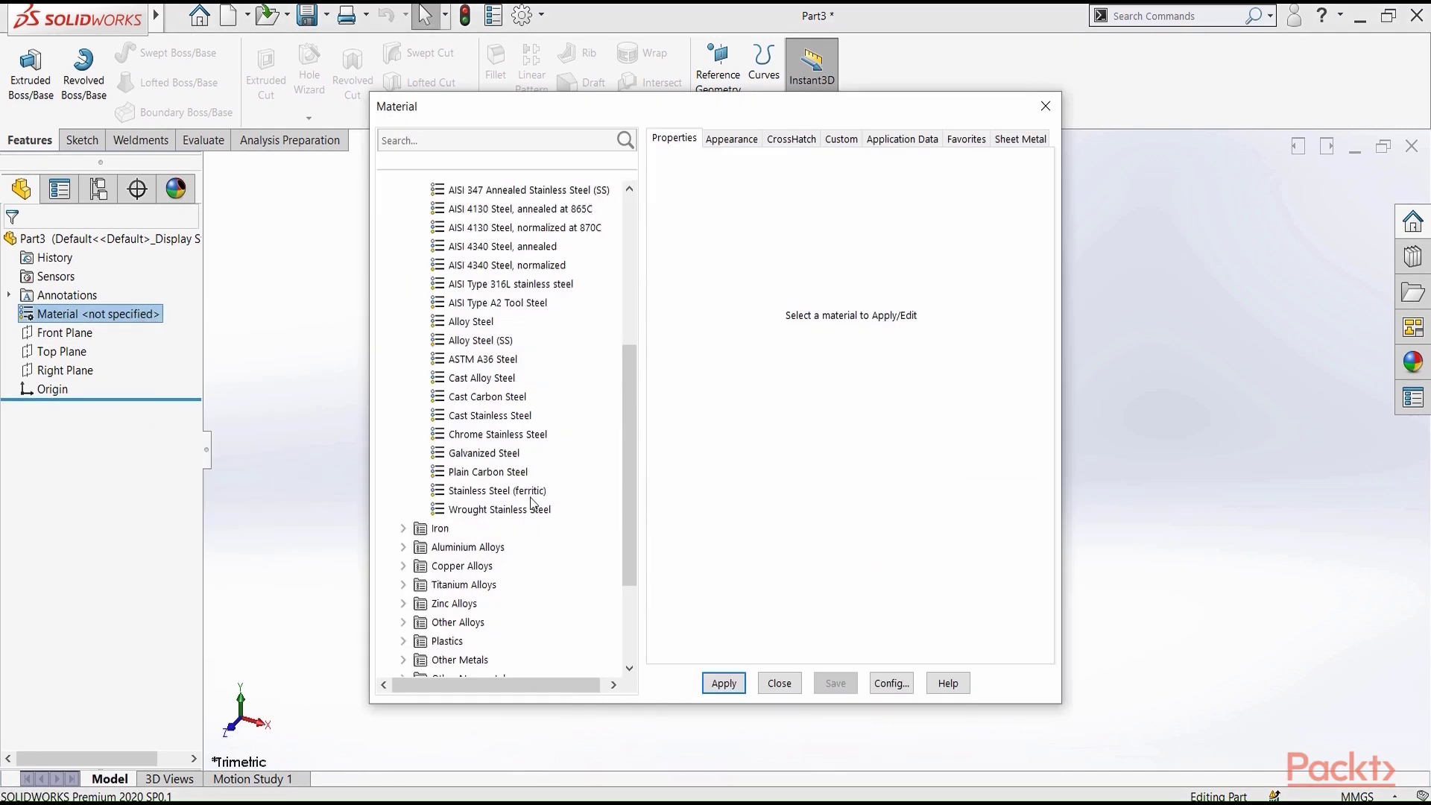
pyautogui.scroll(1, 532, 503)
pyautogui.click(462, 417)
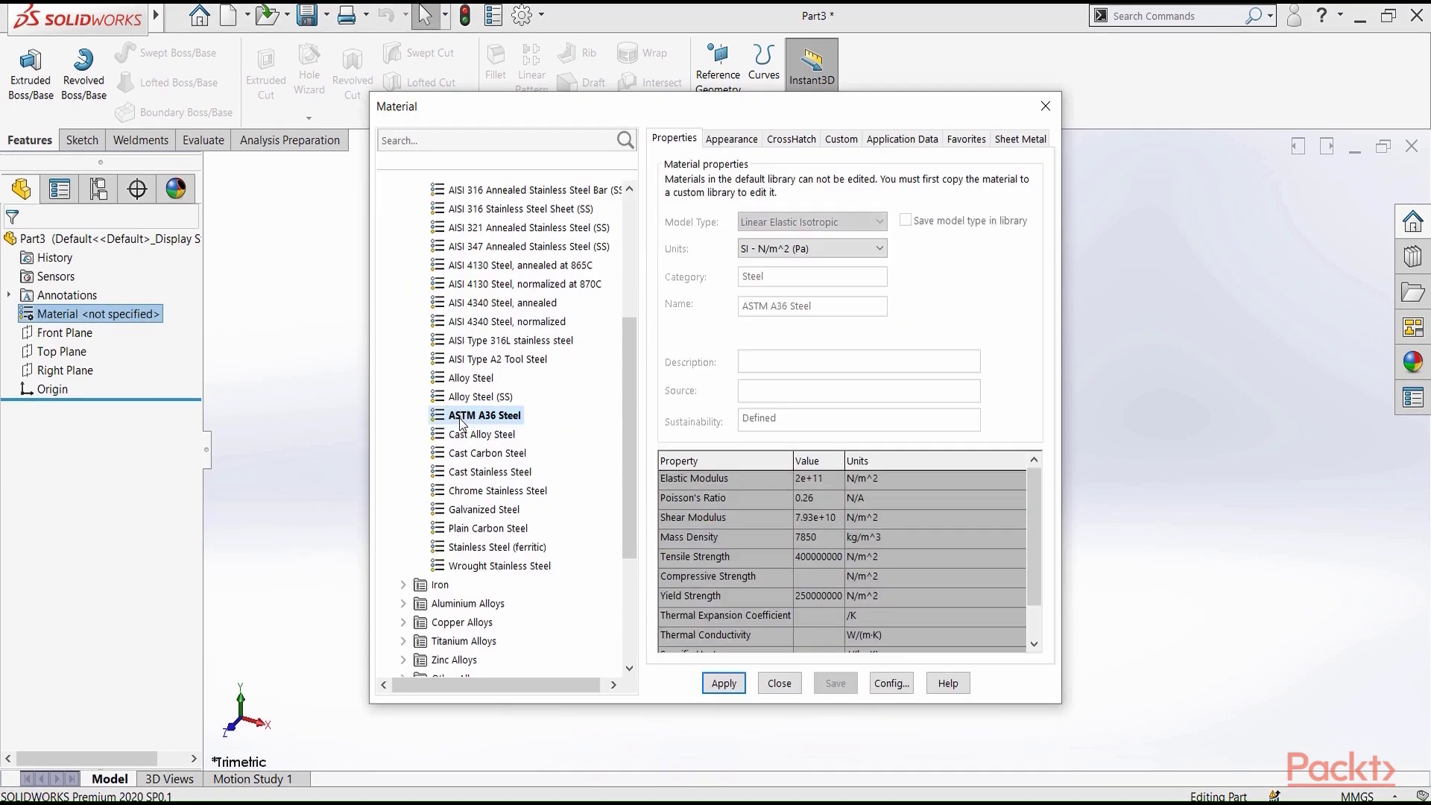
pyautogui.click(723, 683)
pyautogui.click(779, 682)
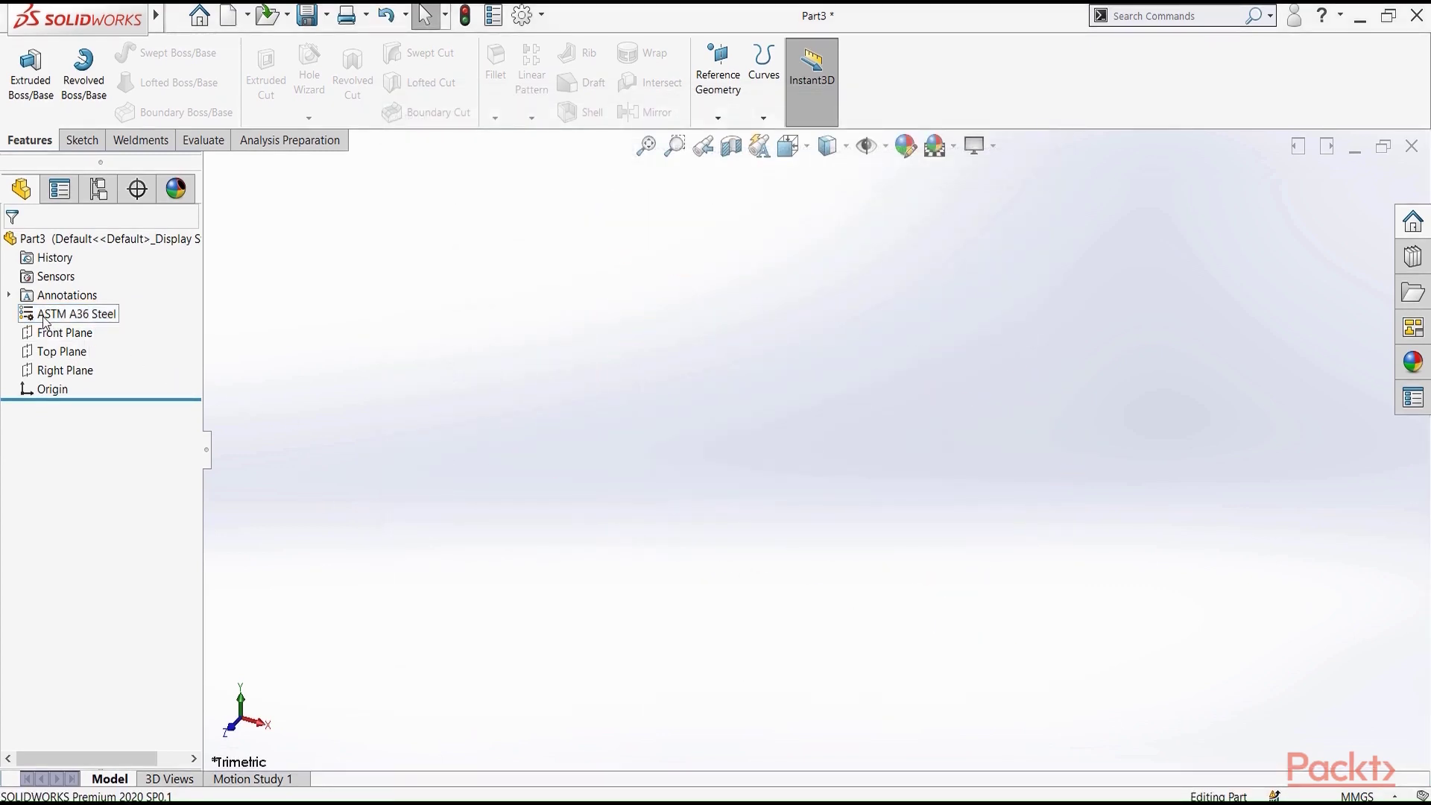
# Step: Create a new material named Default inside Custom Materials > Plastic
pyautogui.rightClick(89, 322)
pyautogui.click(119, 326)
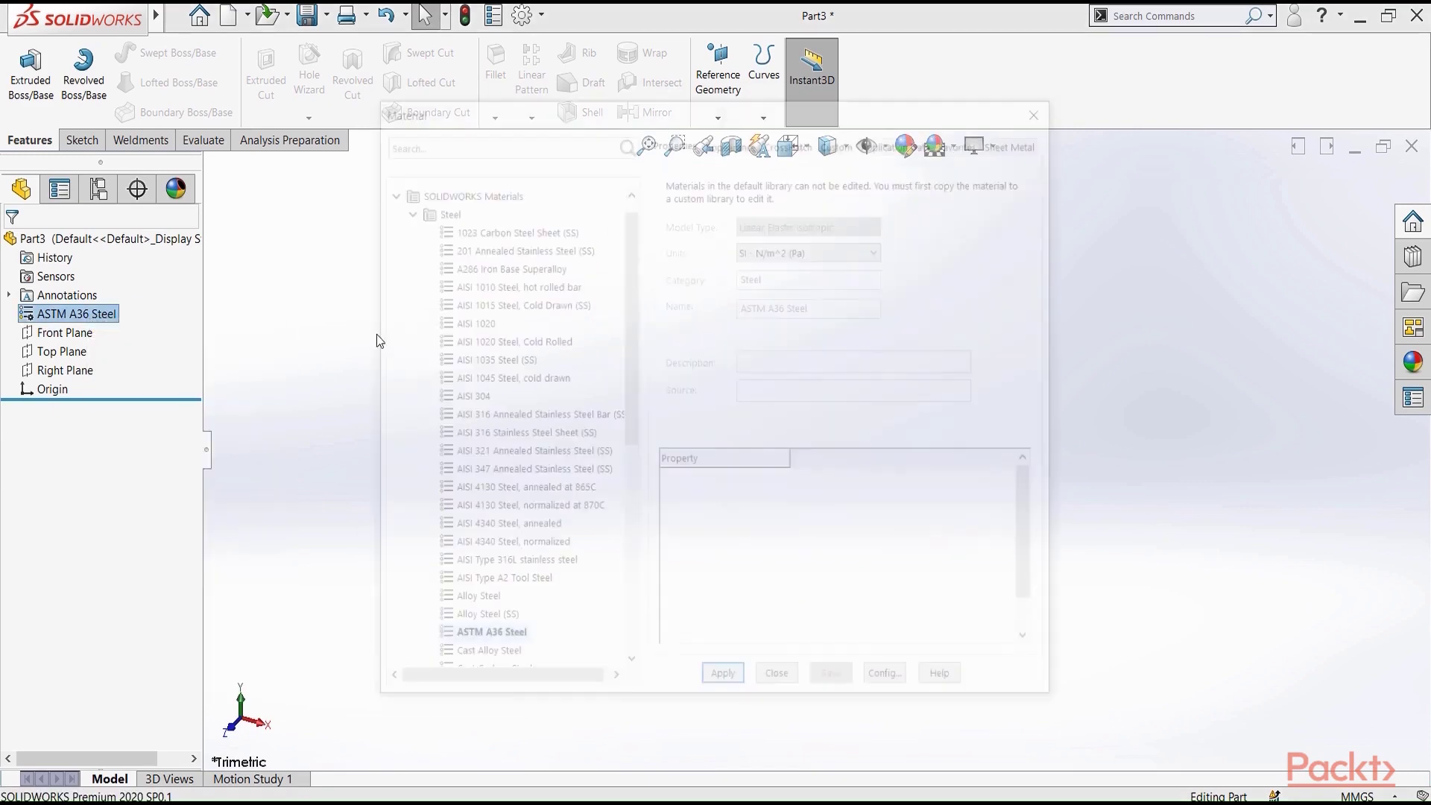
pyautogui.scroll(-8, 586, 499)
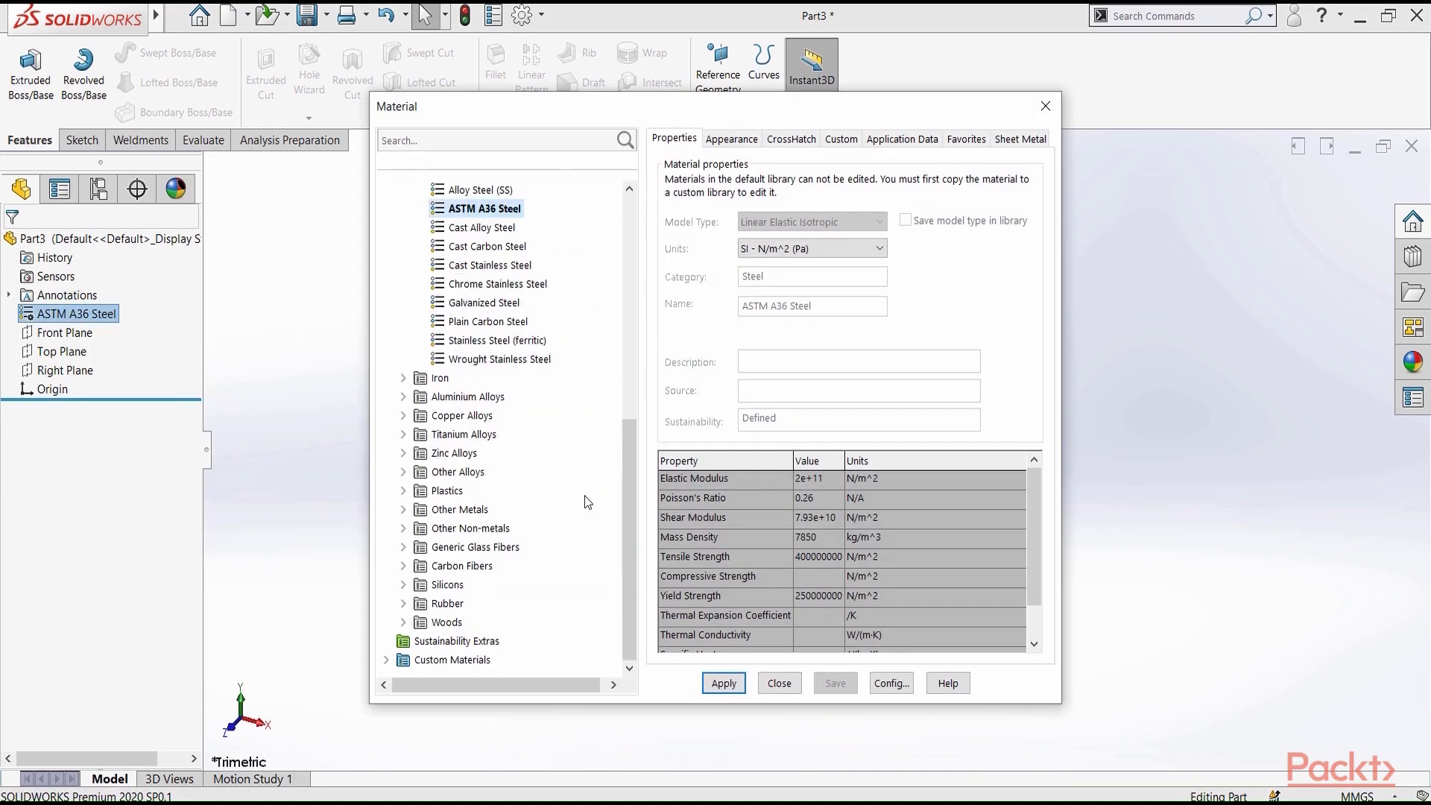
pyautogui.click(392, 660)
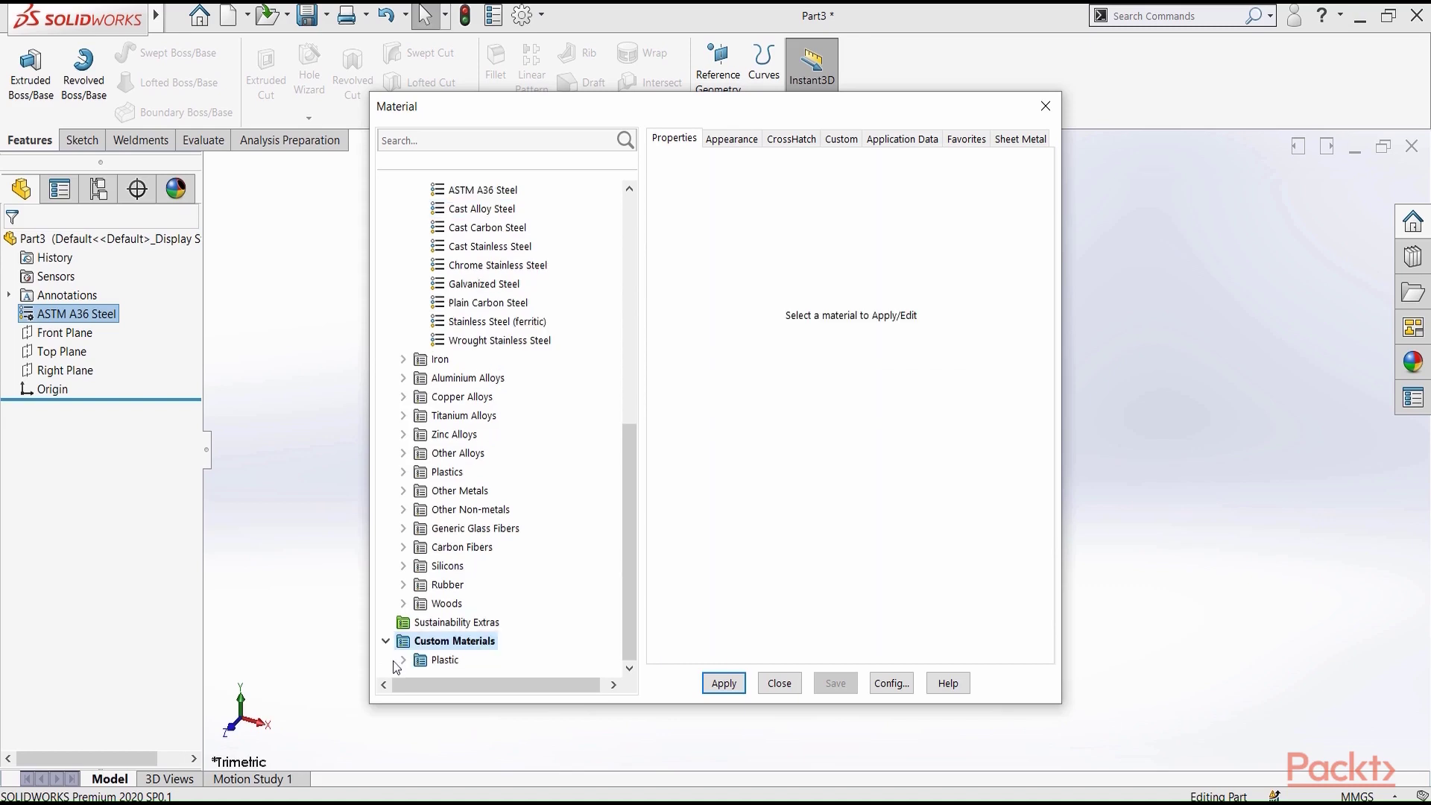
pyautogui.click(403, 660)
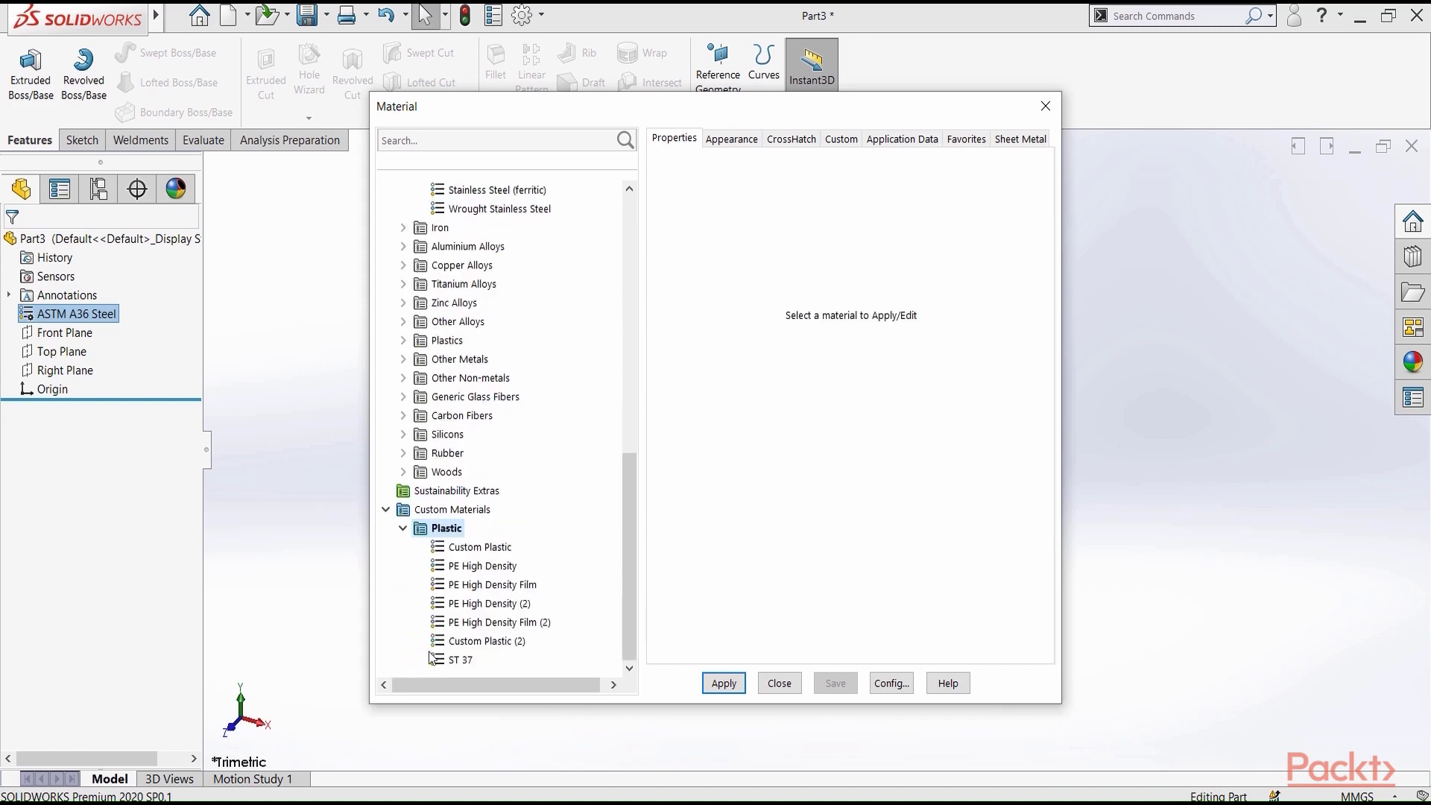
pyautogui.rightClick(435, 530)
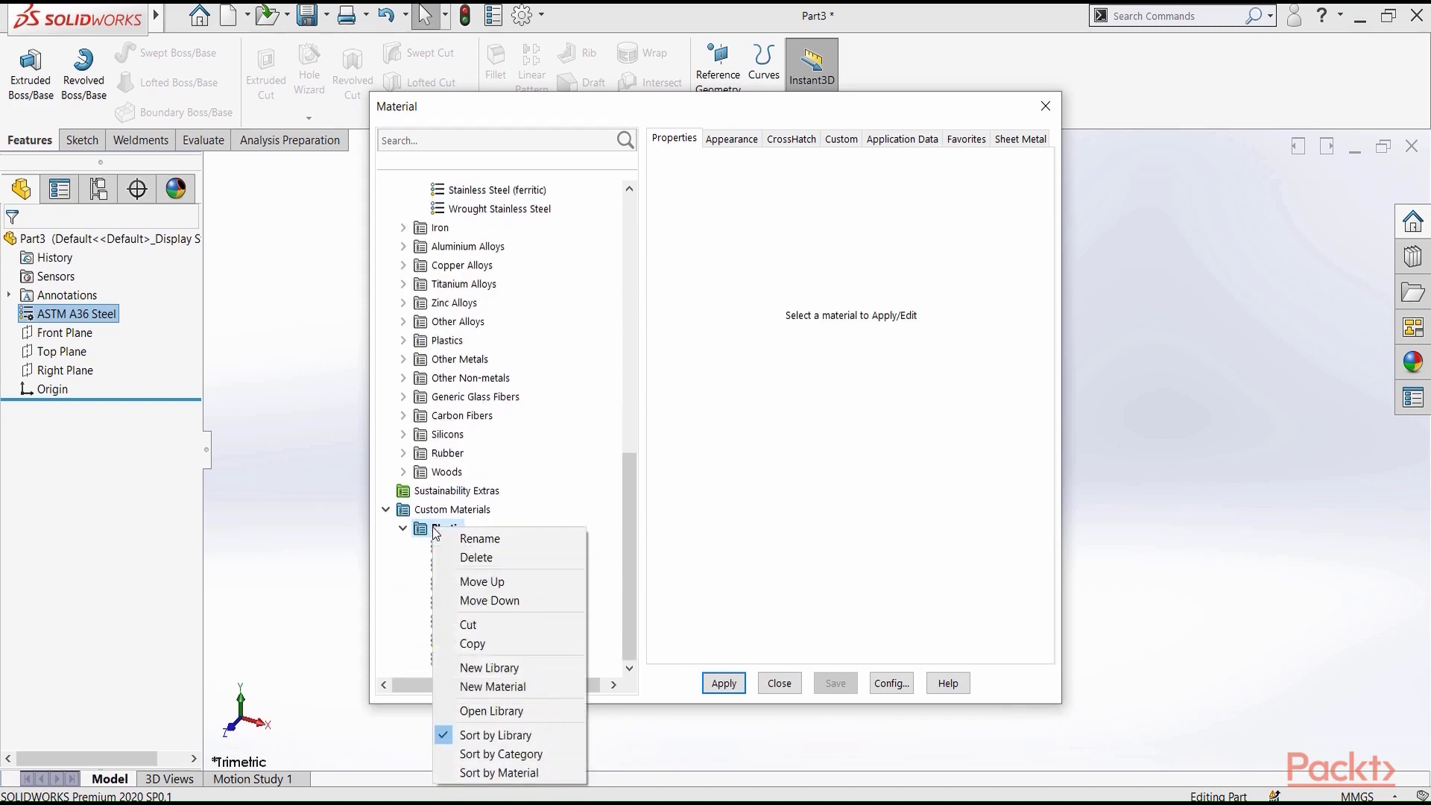
pyautogui.click(481, 684)
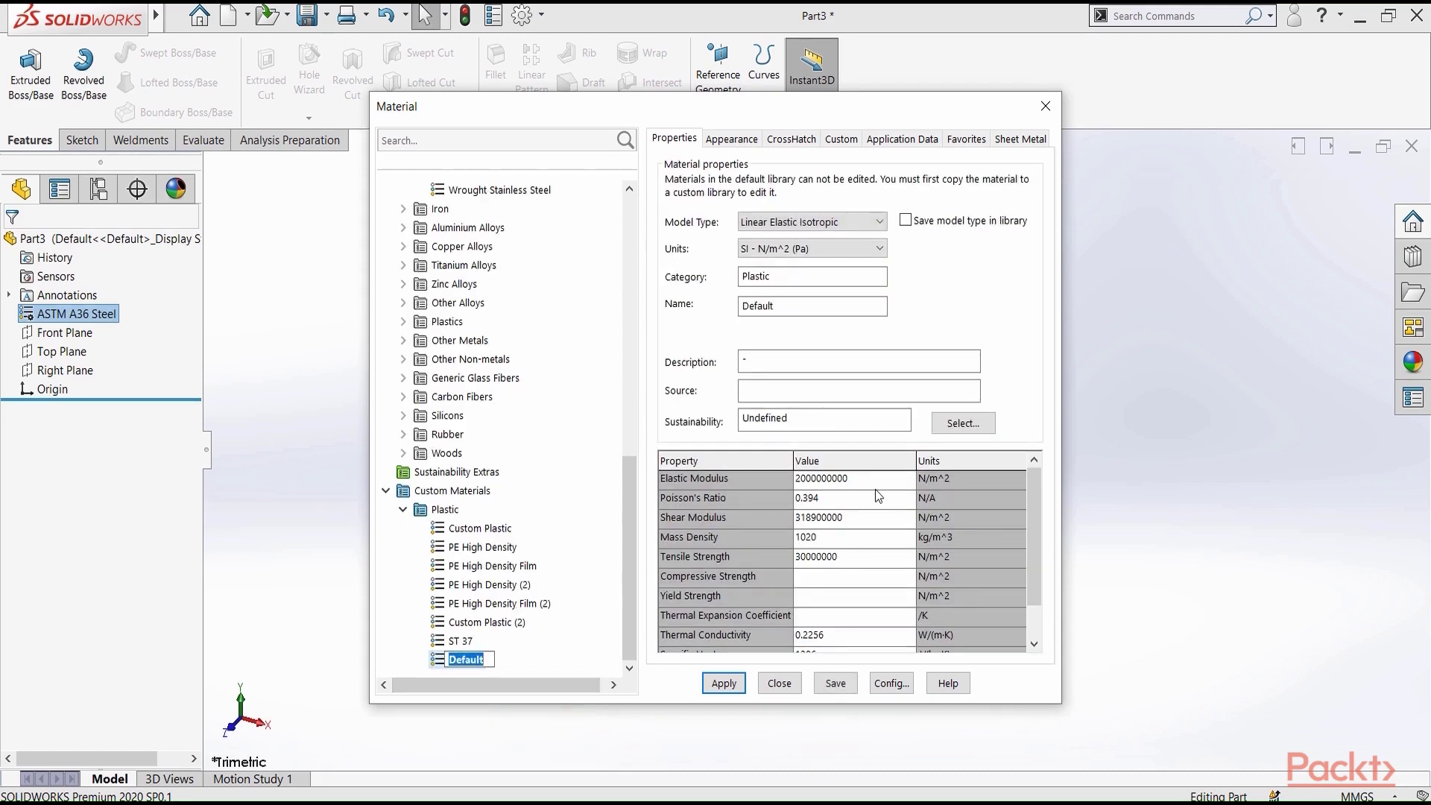